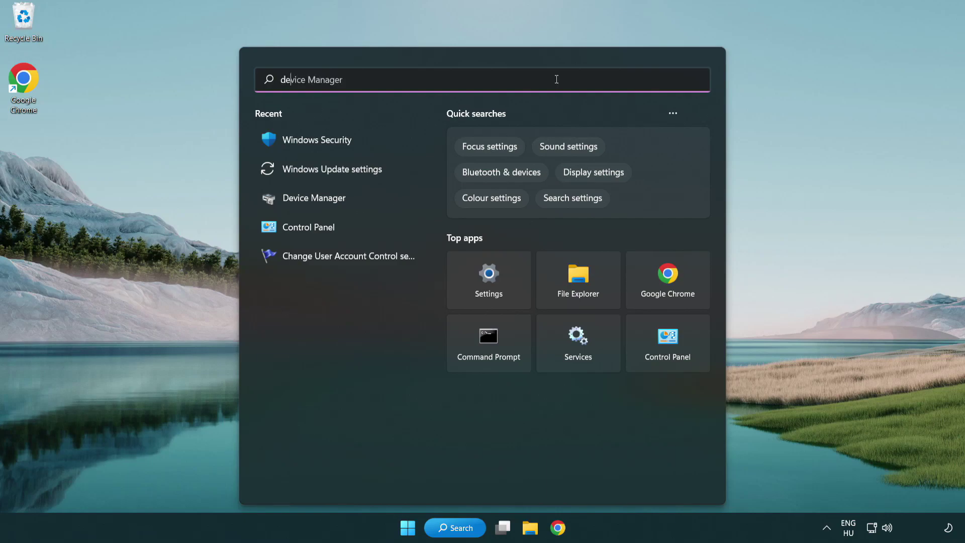
Step: Find and open Device Manager, and expand its Display adapters category
type("nager")
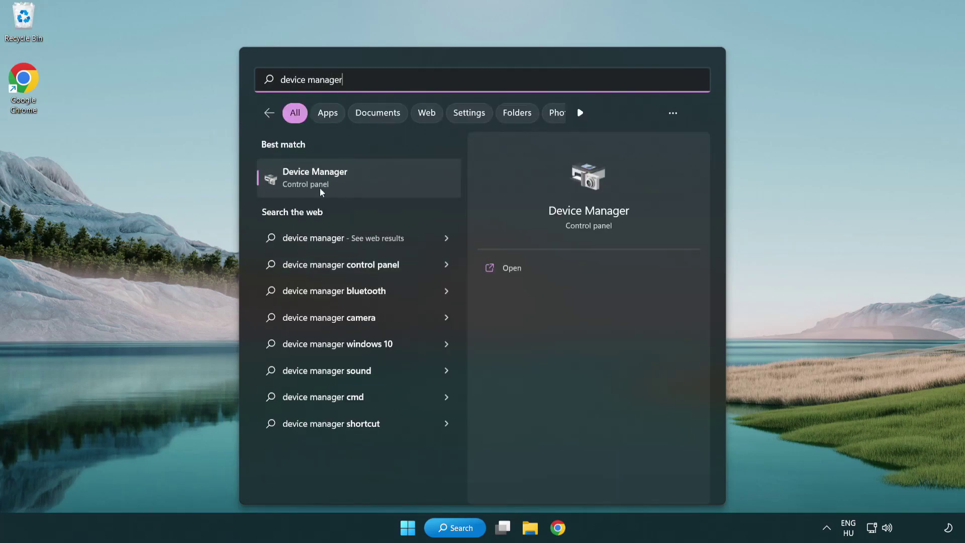
left_click(386, 182)
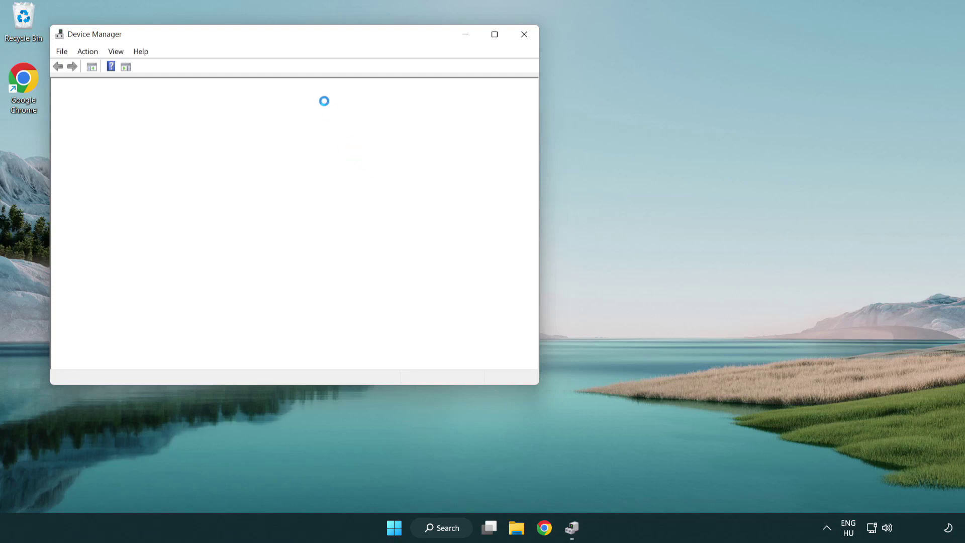
left_click_drag(266, 41, 426, 98)
left_click(252, 202)
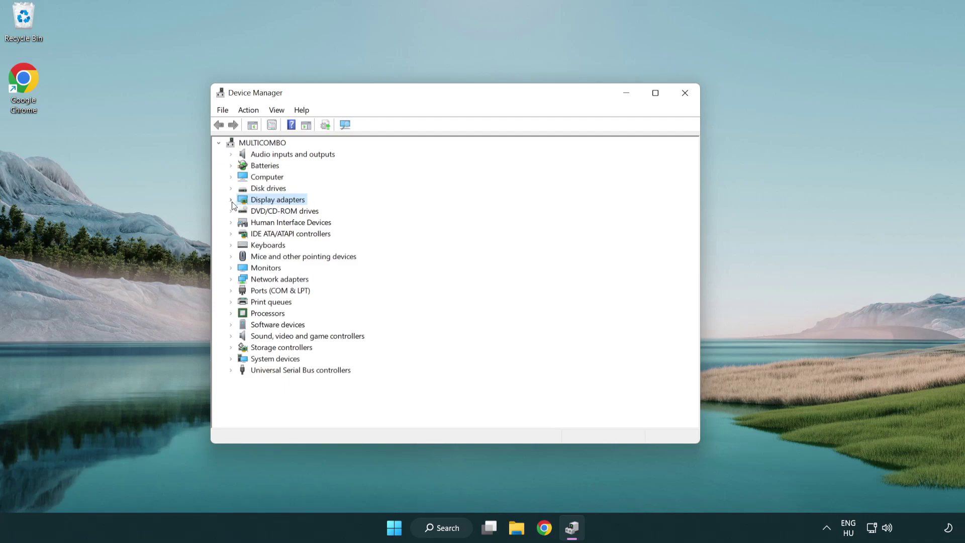
left_click(232, 201)
Step: Run an automatic driver search for the VMware SVGA 3D display adapter and close Device Manager
left_click(288, 216)
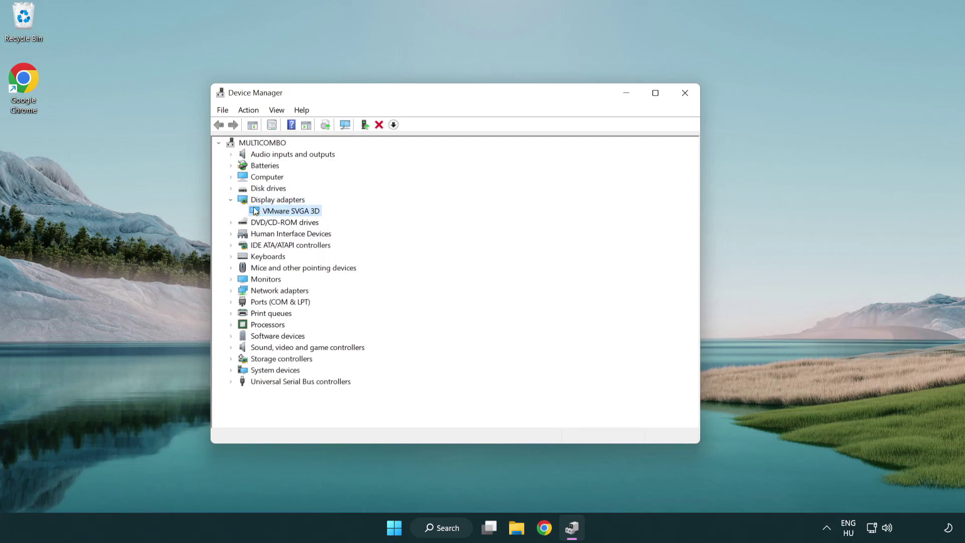
right_click(288, 216)
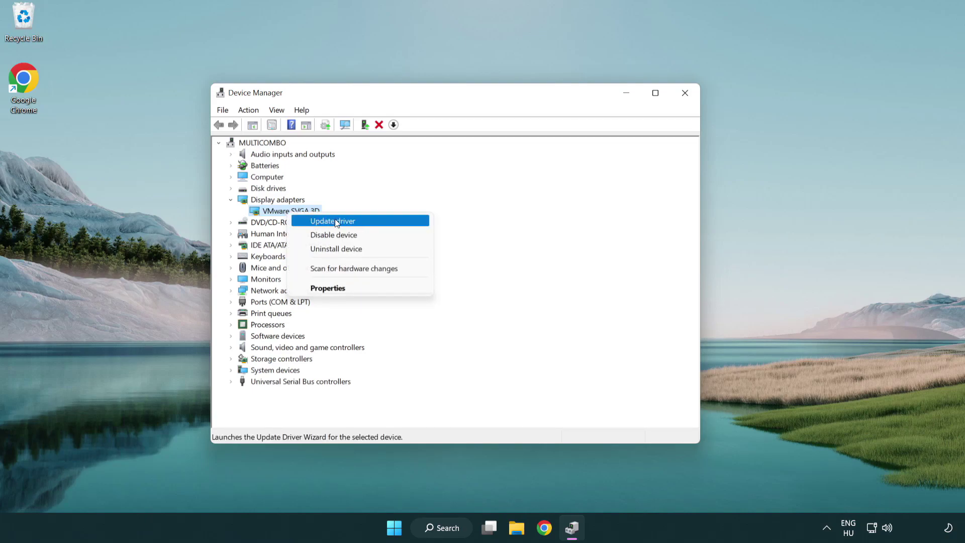
left_click(381, 222)
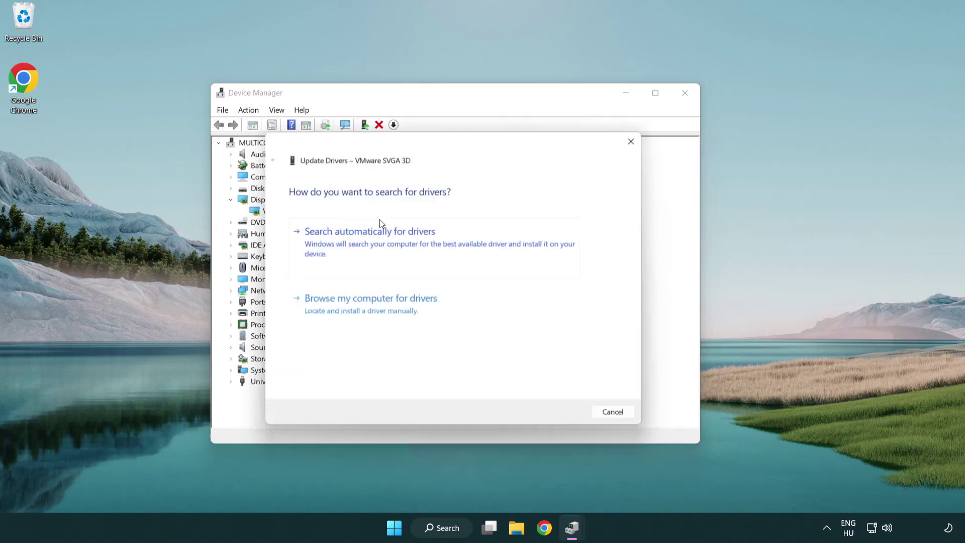
left_click_drag(403, 147, 422, 142)
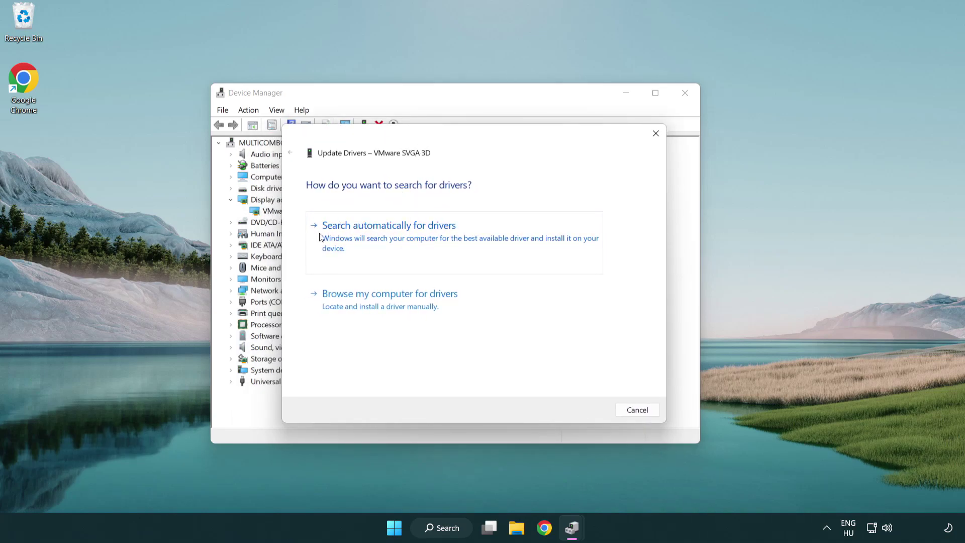
left_click(424, 238)
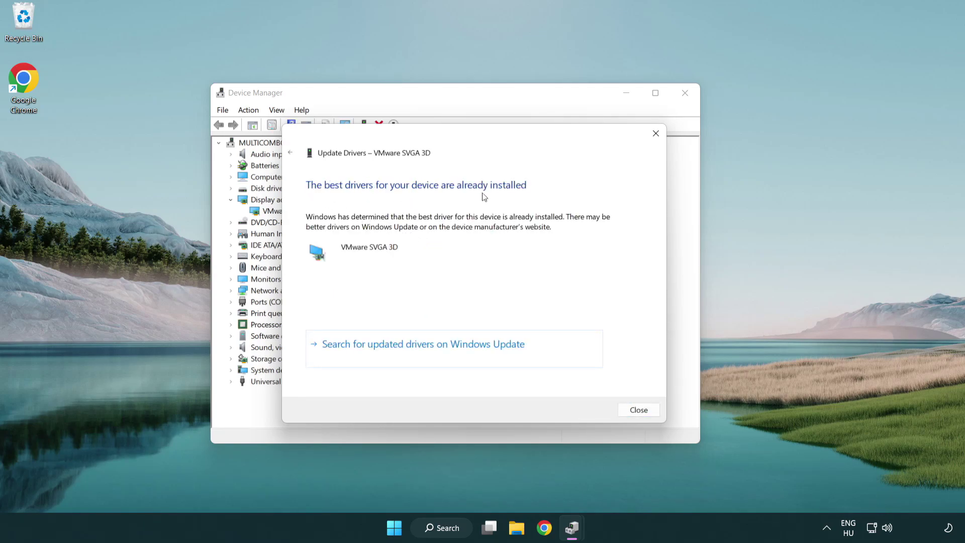
left_click(639, 410)
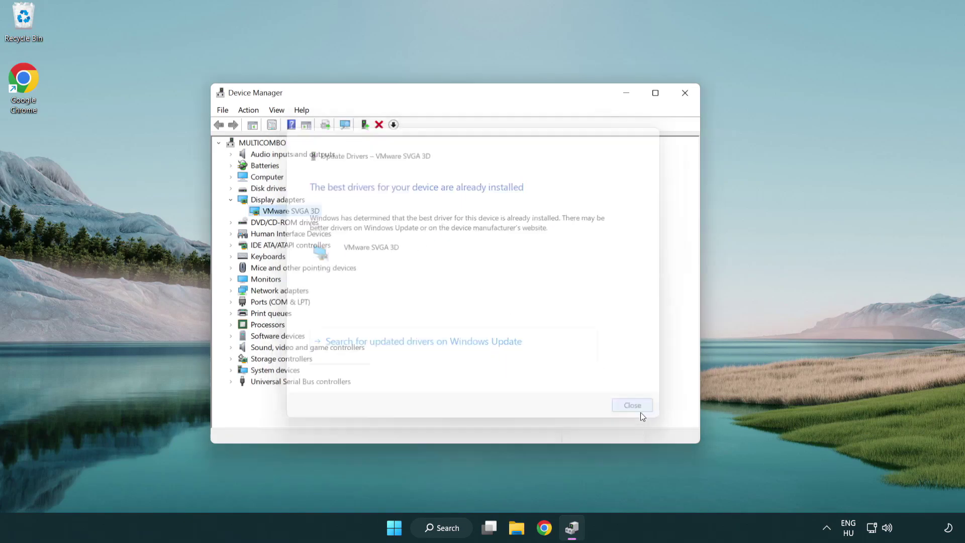
left_click(687, 96)
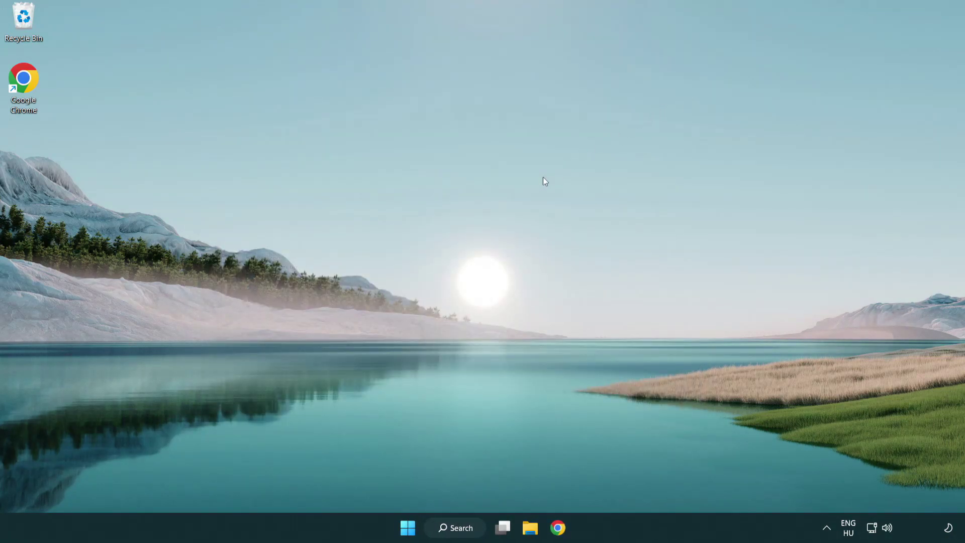
Step: Open the Windows Update settings, check for updates, and close Settings
left_click(466, 527)
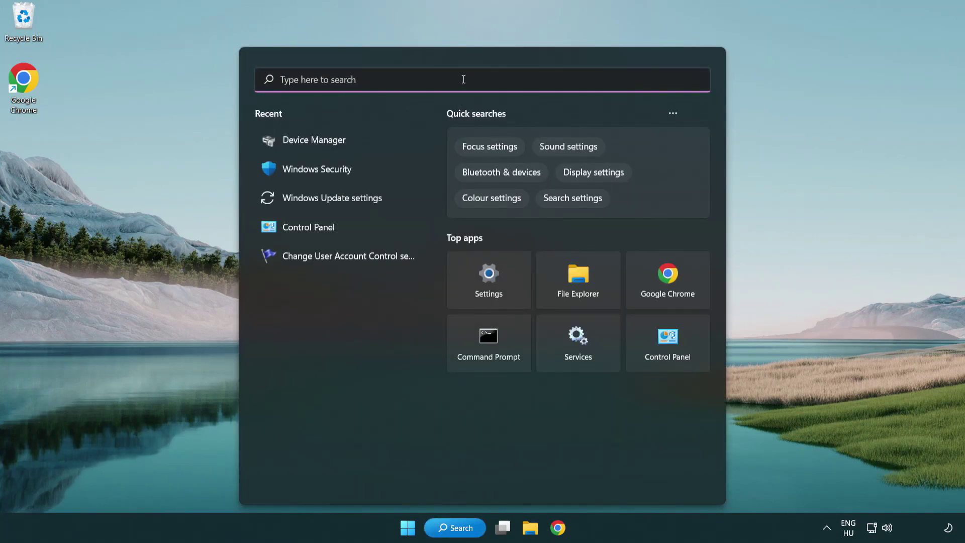
type("update")
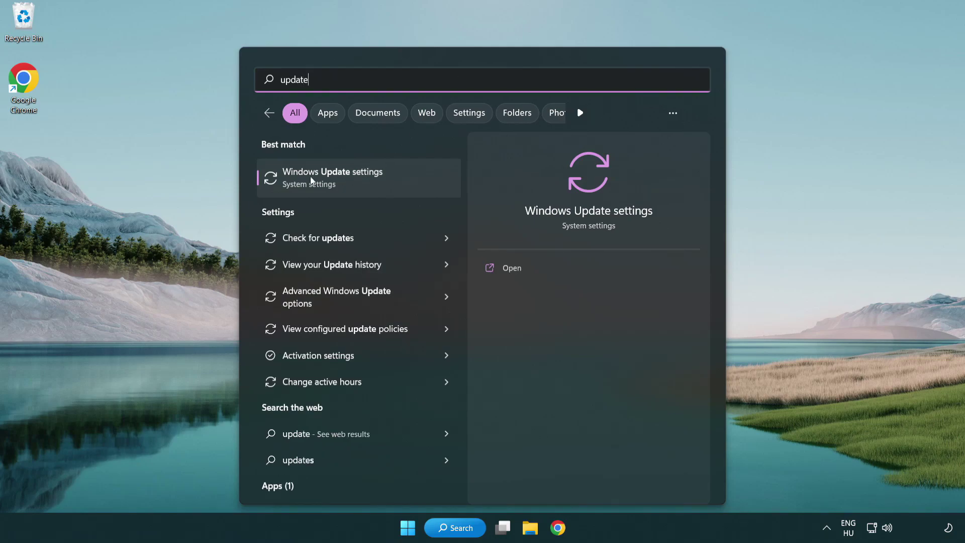
left_click(375, 181)
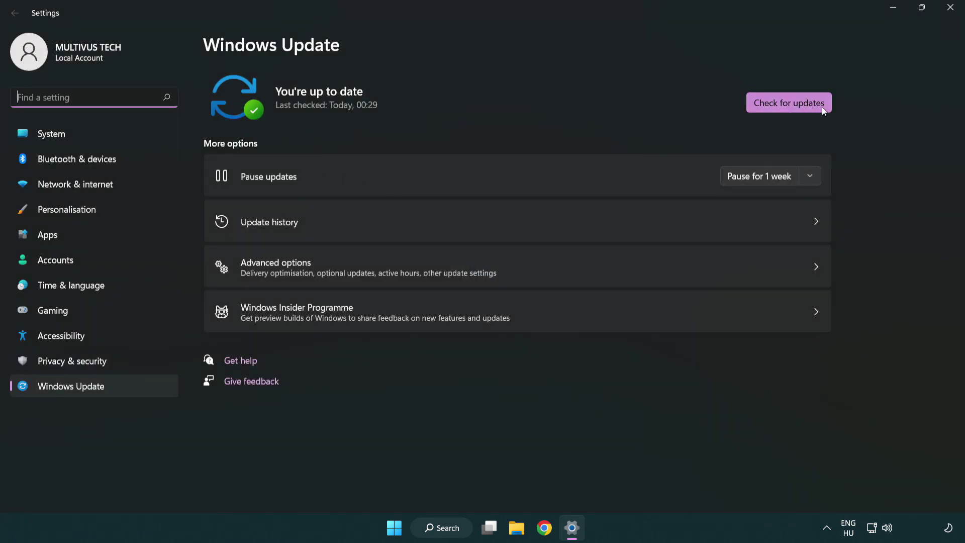
left_click(808, 107)
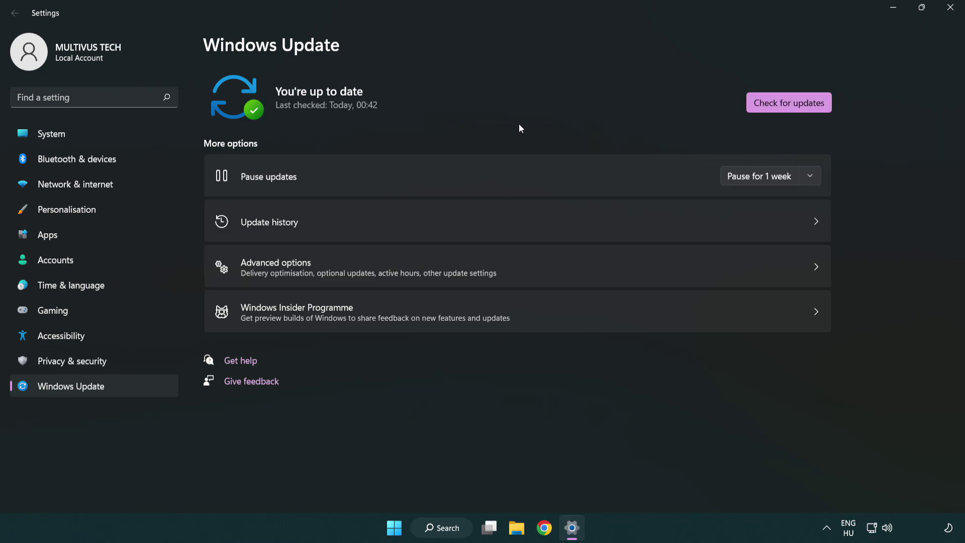
left_click(947, 14)
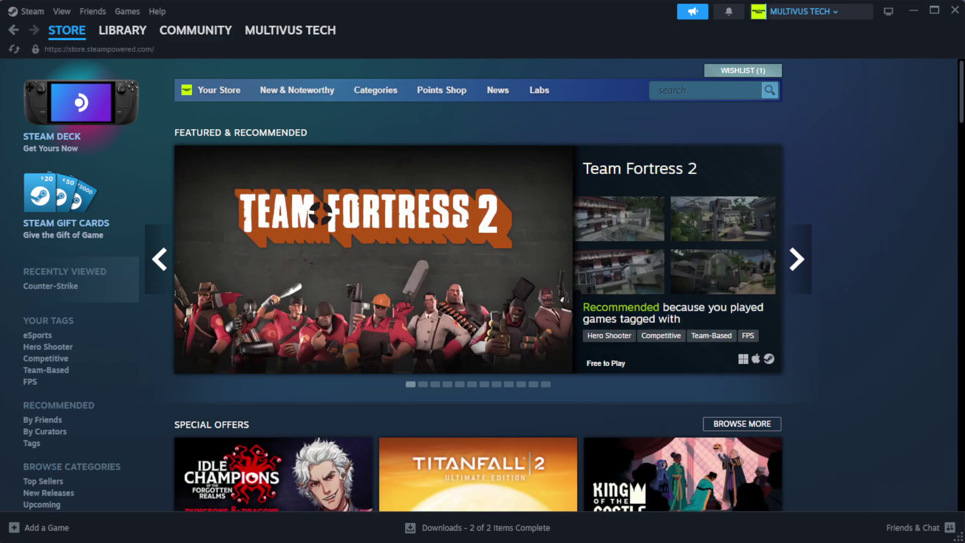
Step: In the Steam library, verify the integrity of the installed files of YOUR NOT WORKING GAME
mouse_move(123, 35)
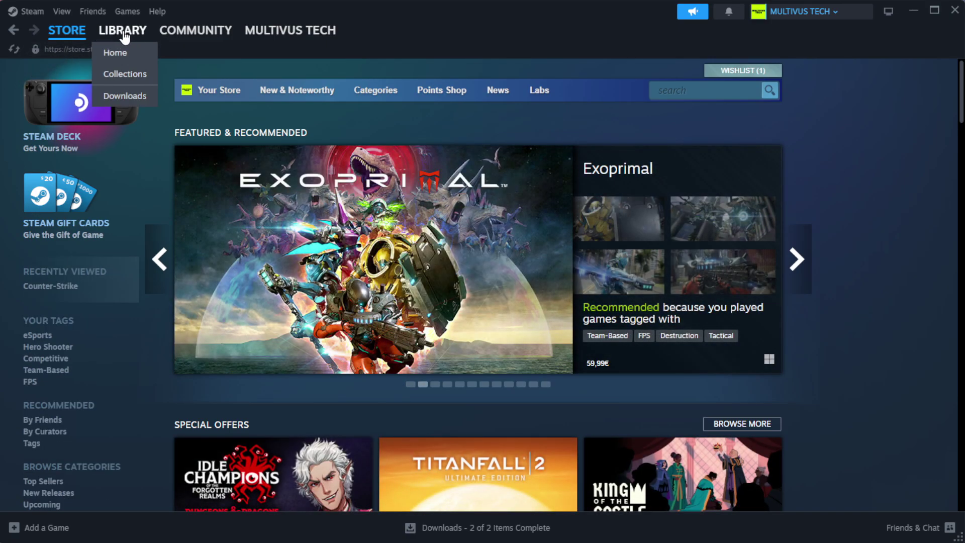
left_click(135, 54)
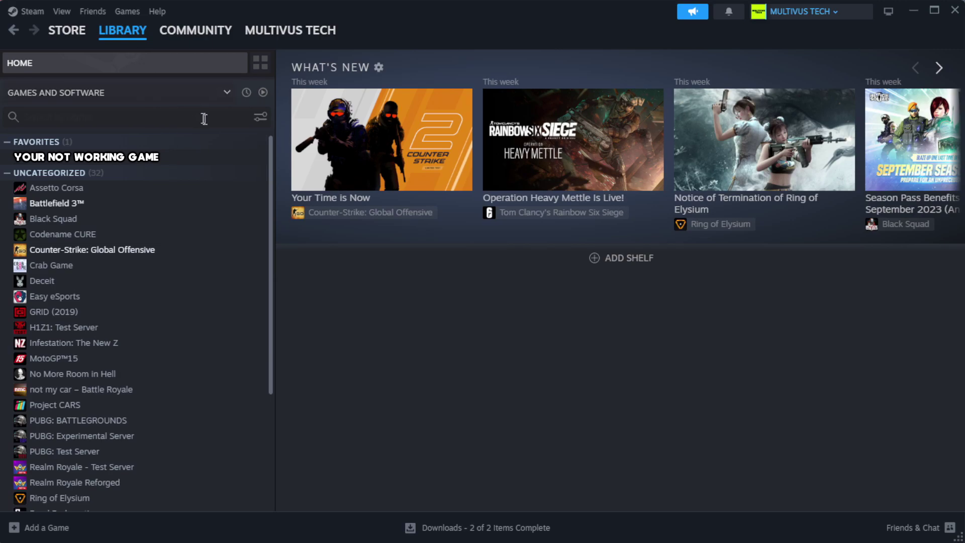
right_click(237, 158)
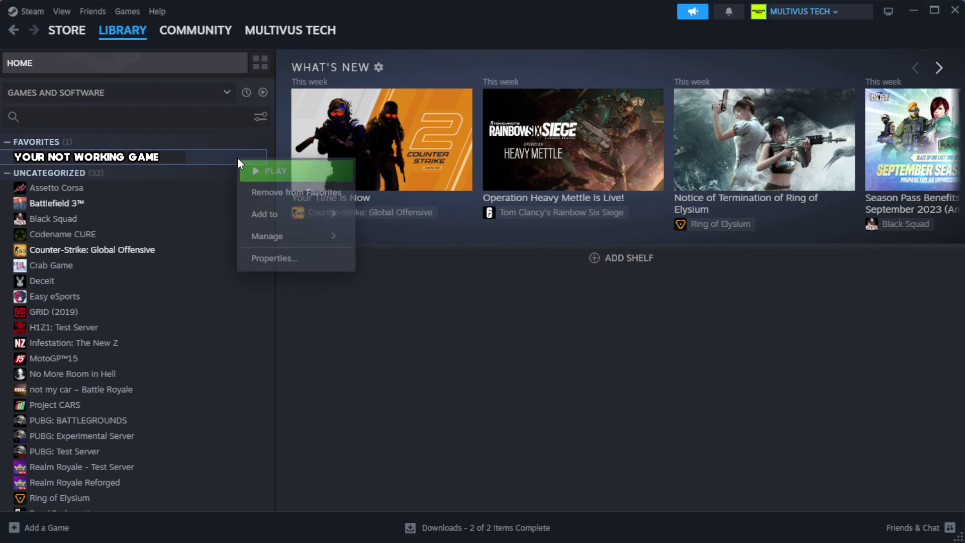
left_click(305, 260)
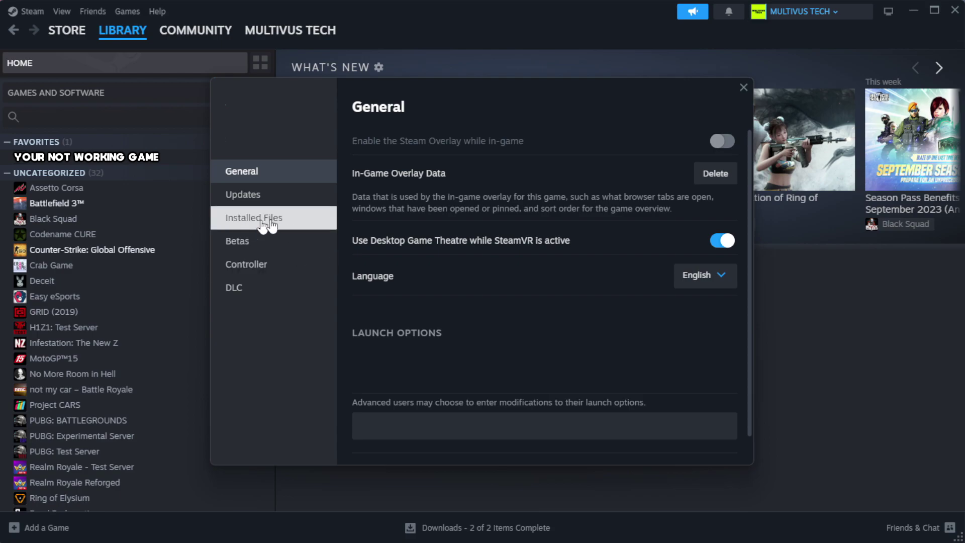
left_click(316, 229)
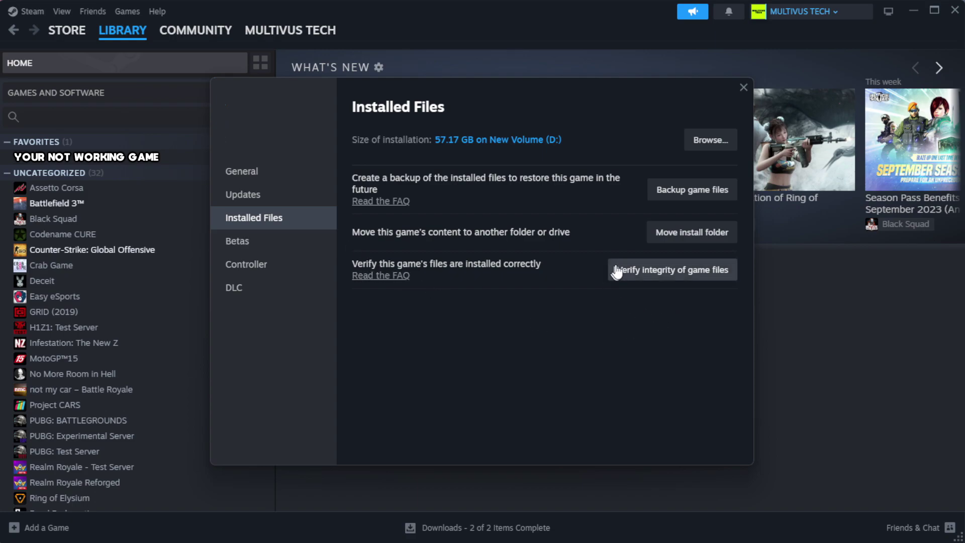
left_click(679, 281)
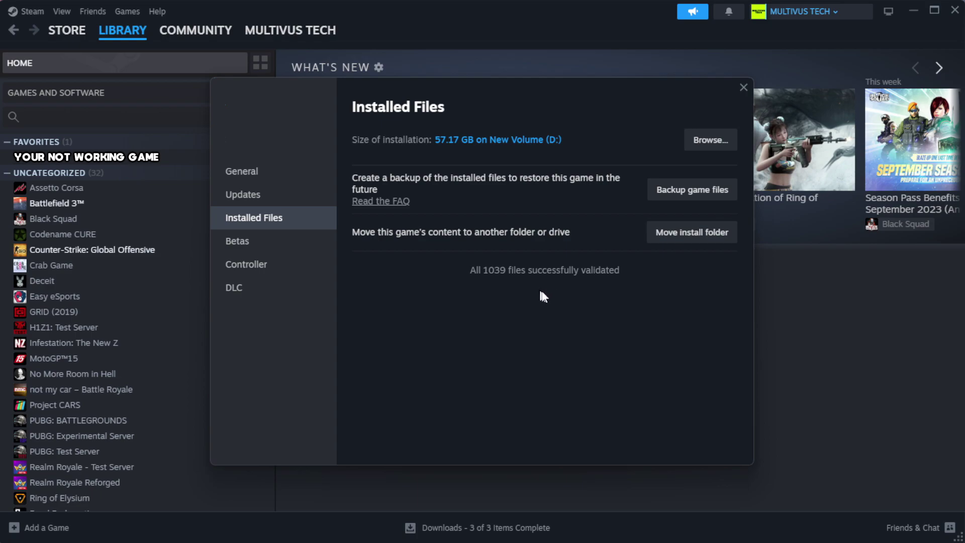
Step: Browse to the game's install folder and open the properties of the YOUR NOT WORKING GAME shortcut
left_click(709, 139)
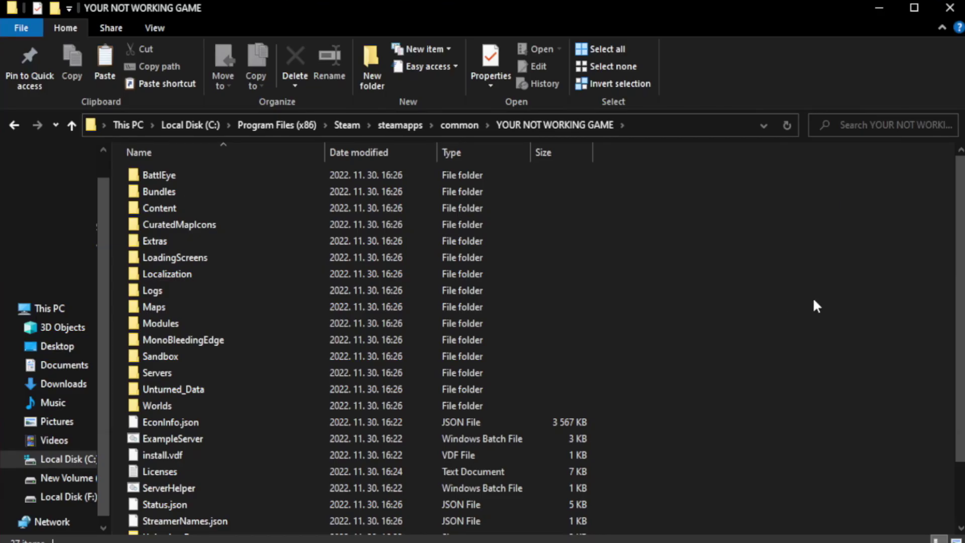
scroll(951, 272, "down", 3)
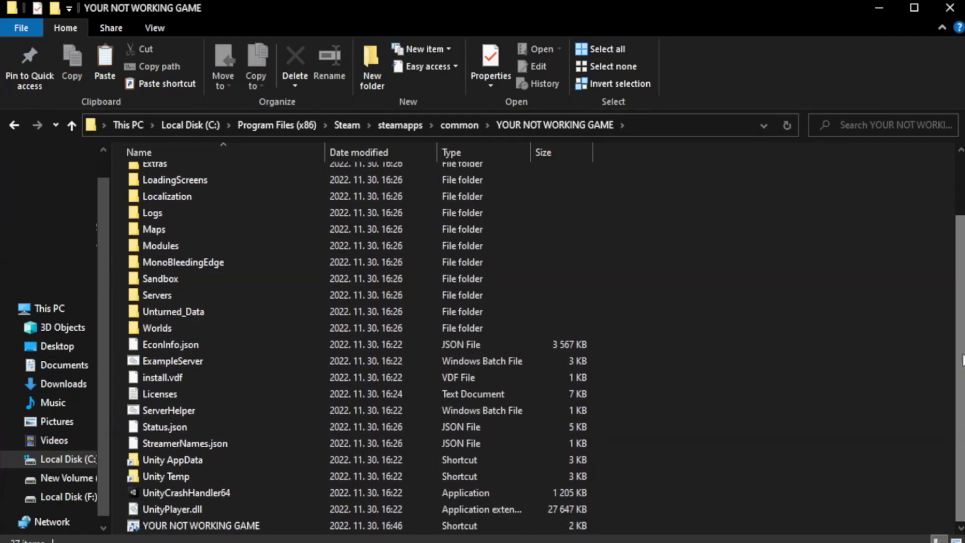
left_click(372, 526)
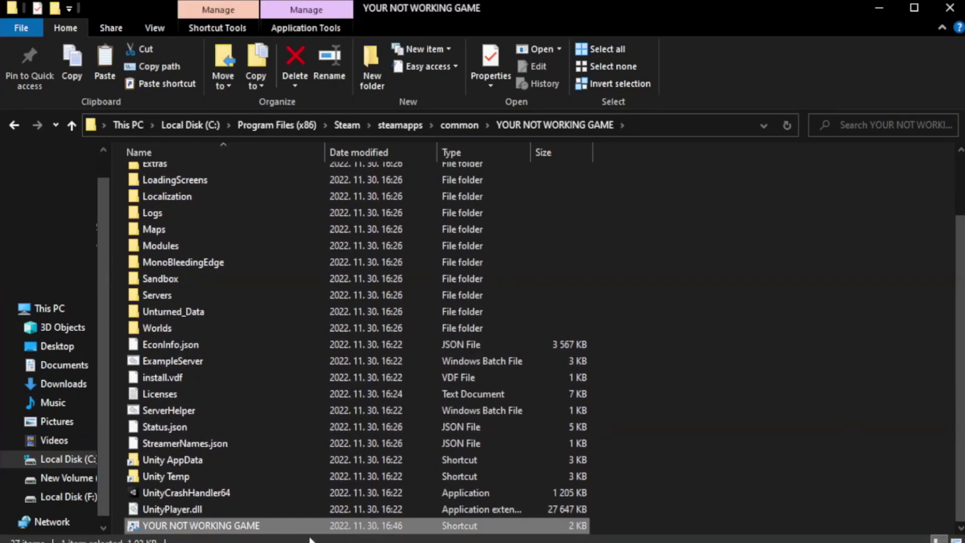
right_click(322, 525)
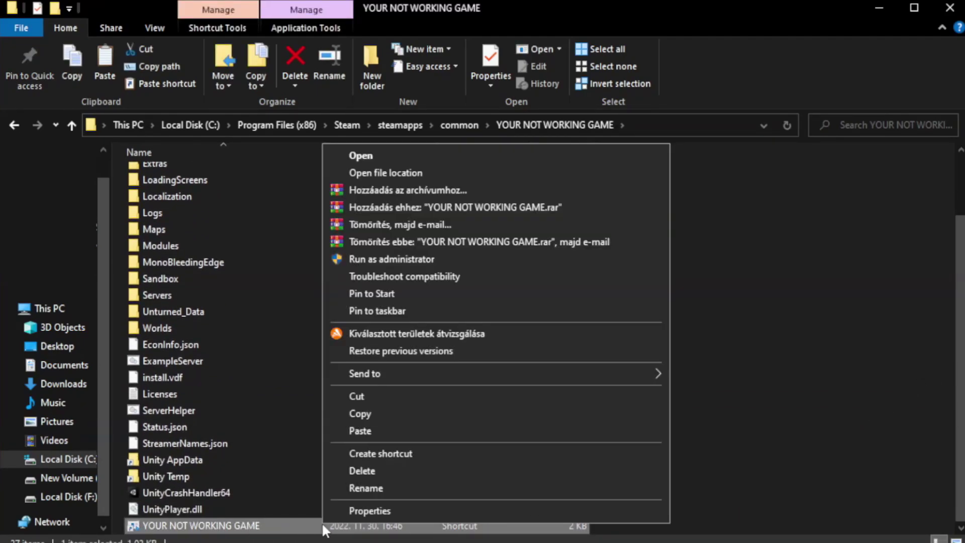
left_click(493, 510)
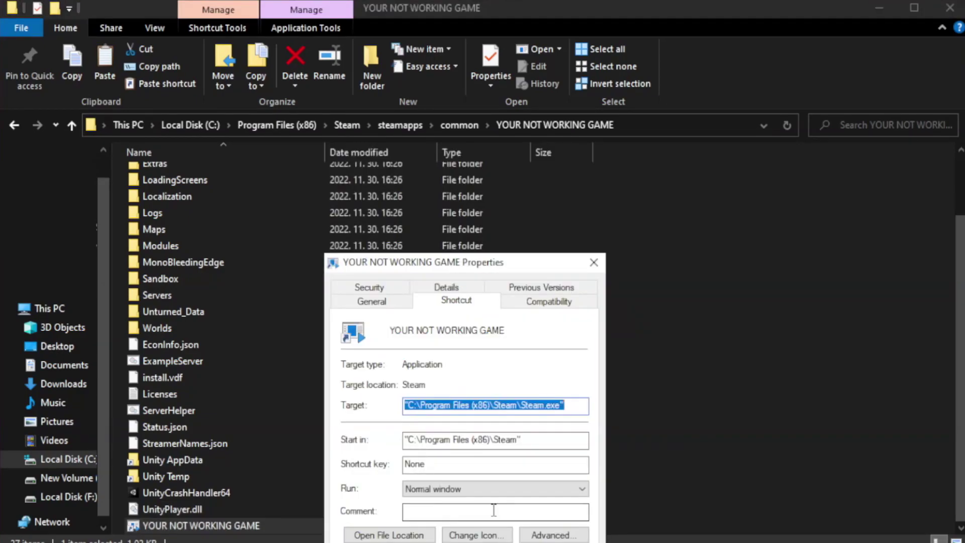
left_click_drag(483, 268, 485, 99)
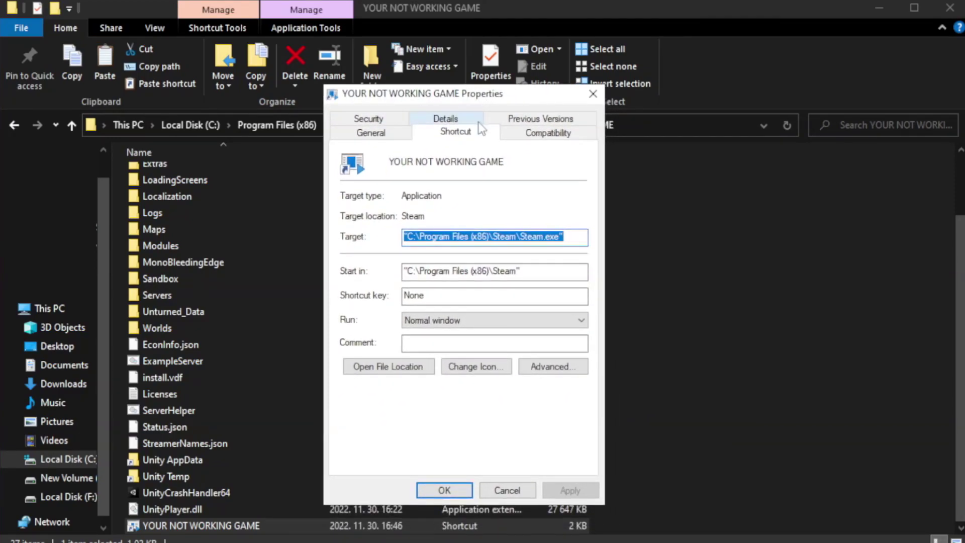
Step: Set the game shortcut to run in compatibility mode for Windows 8
left_click(546, 135)
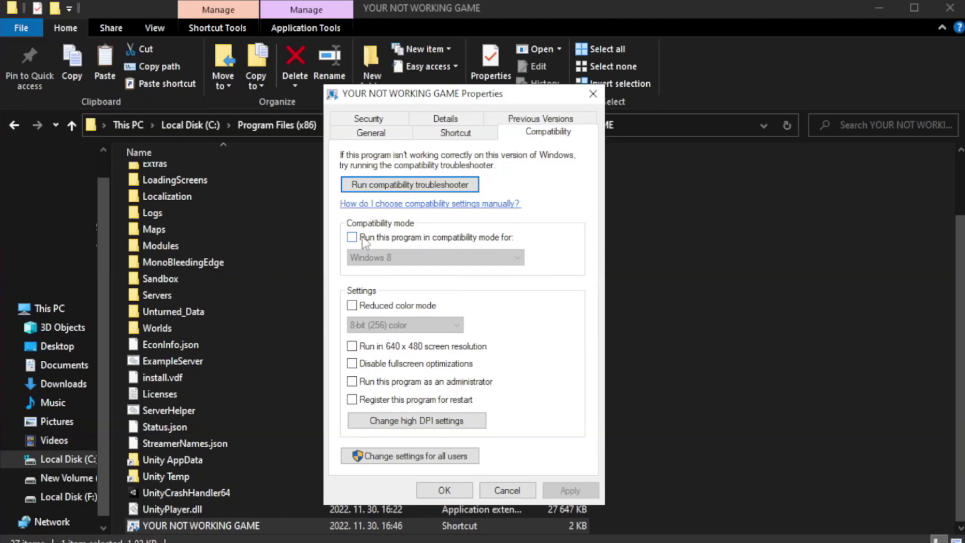
left_click(384, 241)
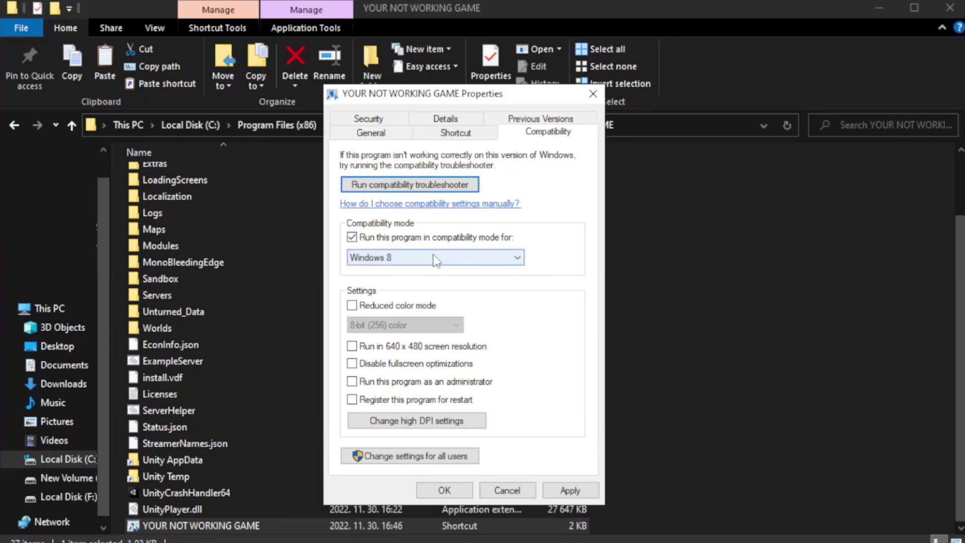
left_click(435, 257)
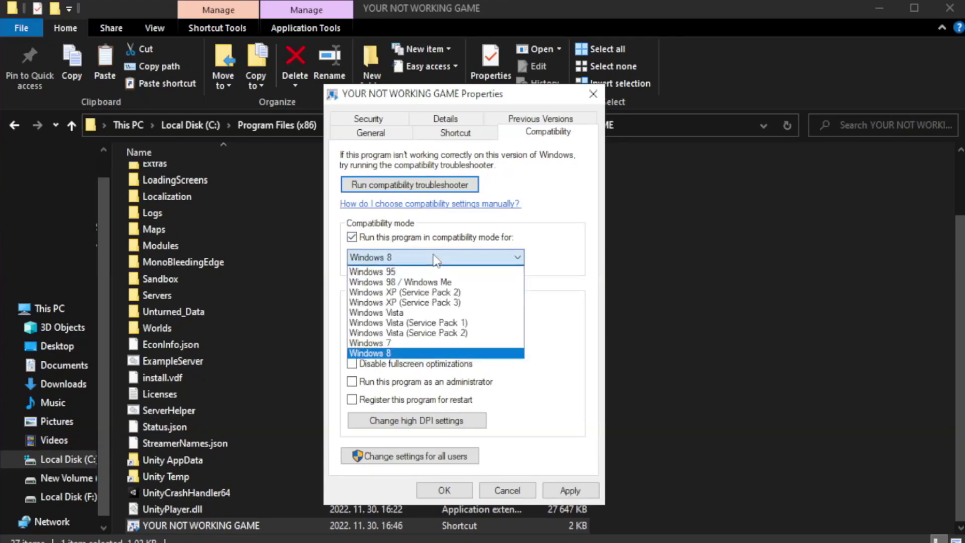
left_click(409, 354)
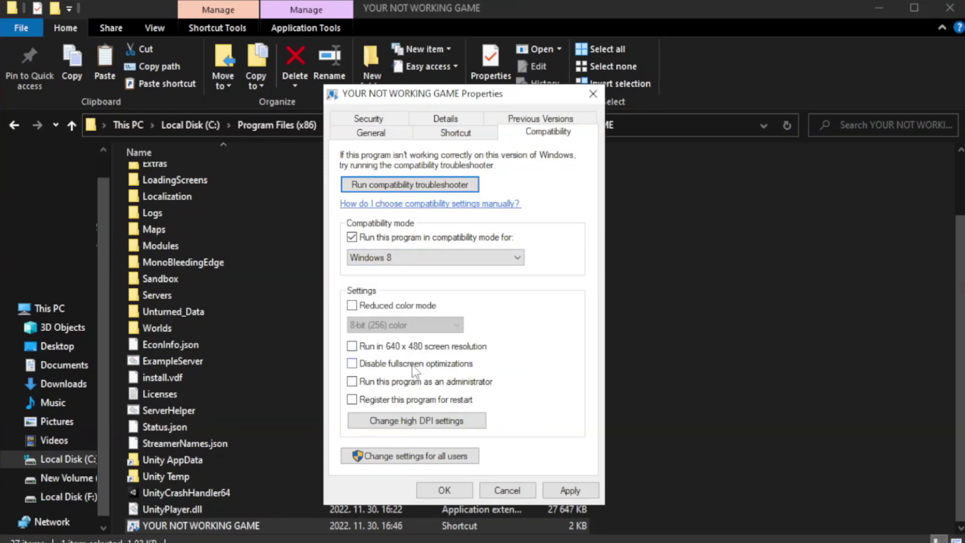
Step: Disable fullscreen optimizations and enable running the game as an administrator, applying the changes and closing the game's folder
left_click(376, 366)
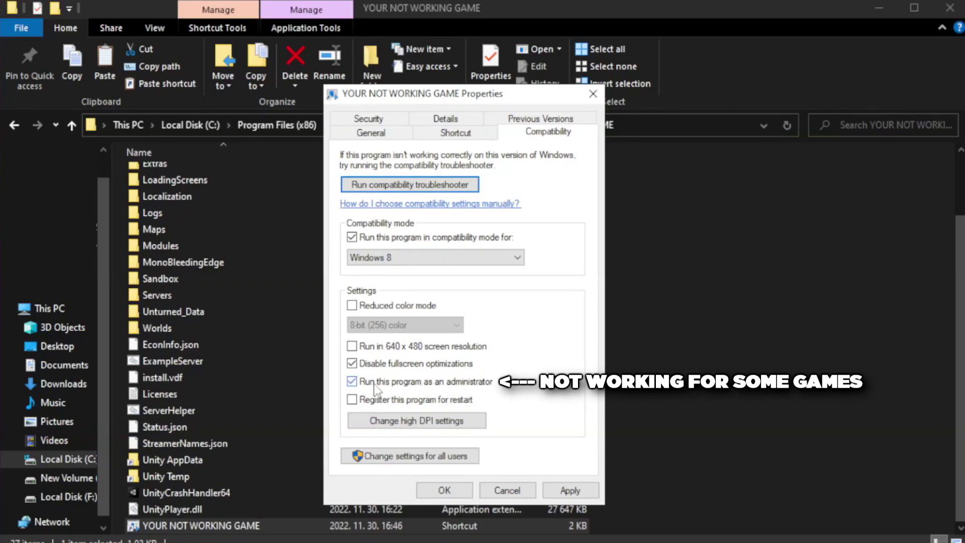
left_click(570, 488)
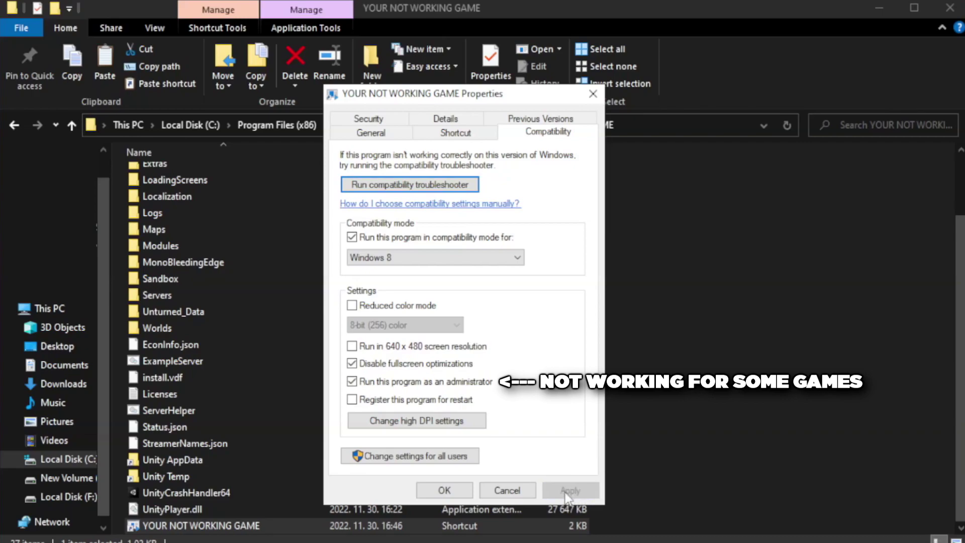
left_click(443, 492)
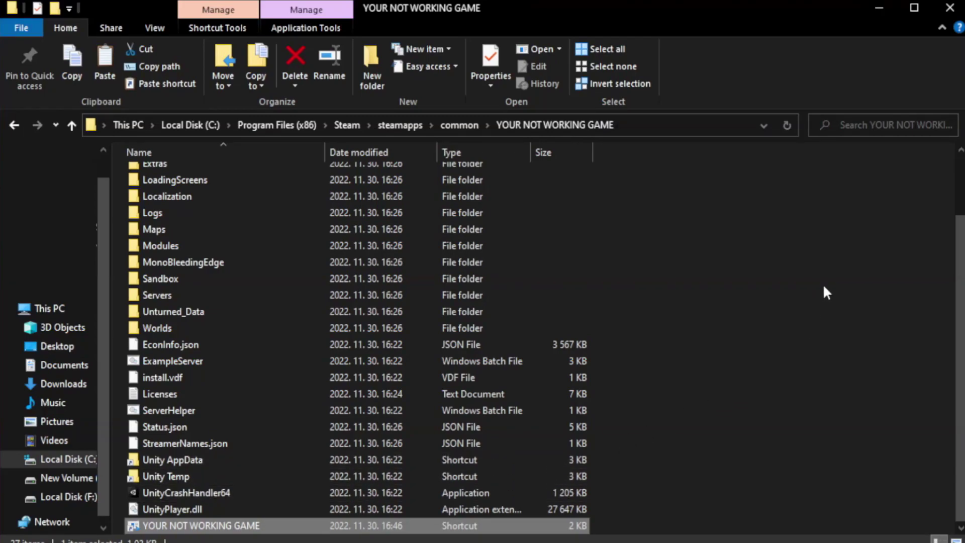
left_click(949, 9)
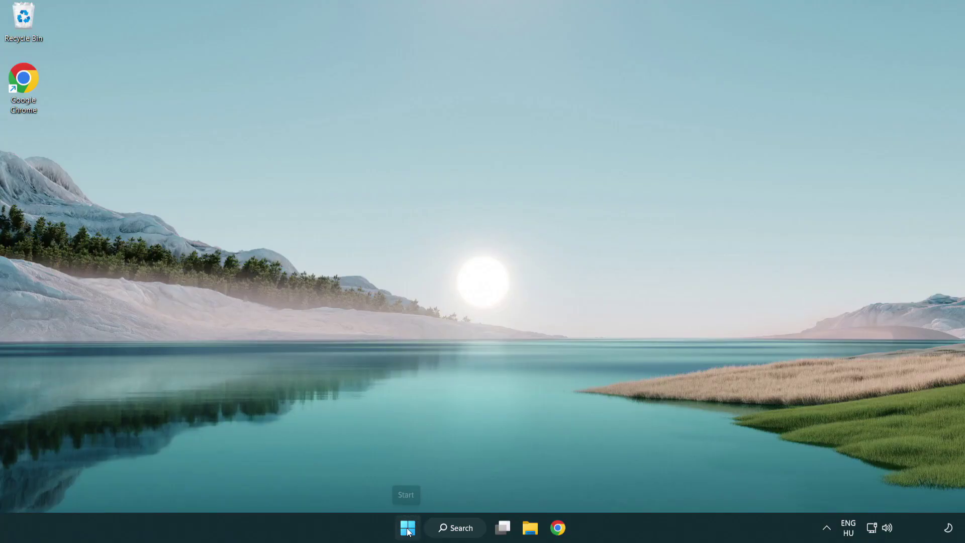
Step: Open Task Manager's startup app list and disable Terminal from starting with Windows
right_click(408, 529)
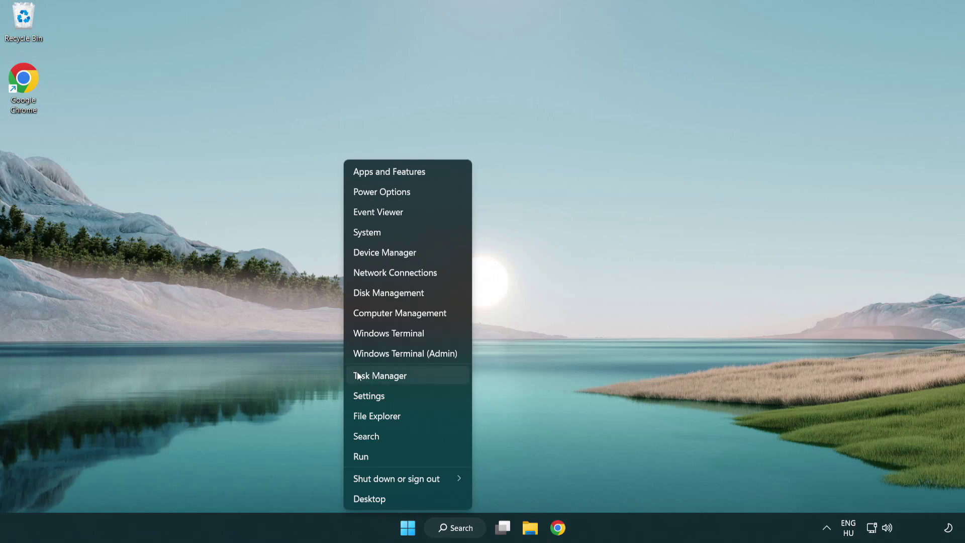
left_click(426, 381)
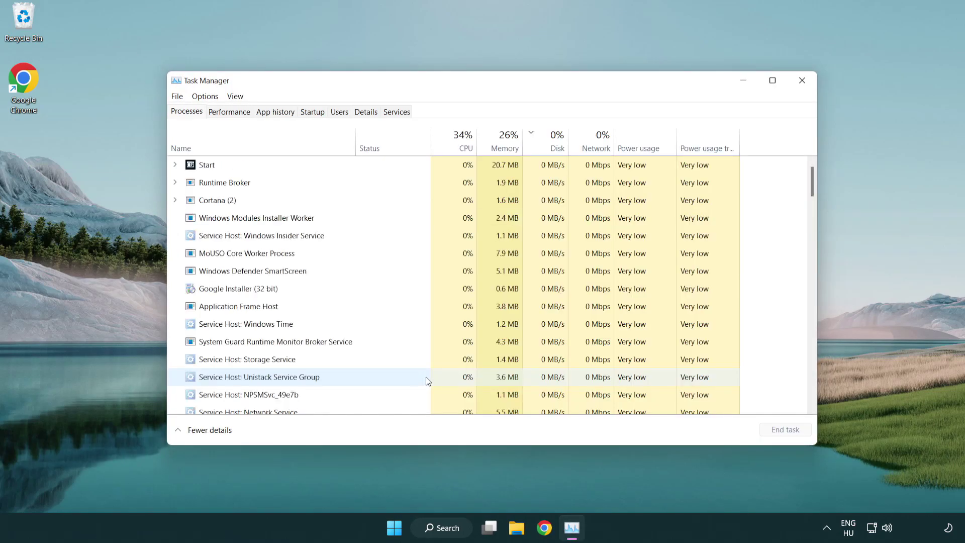
left_click(313, 112)
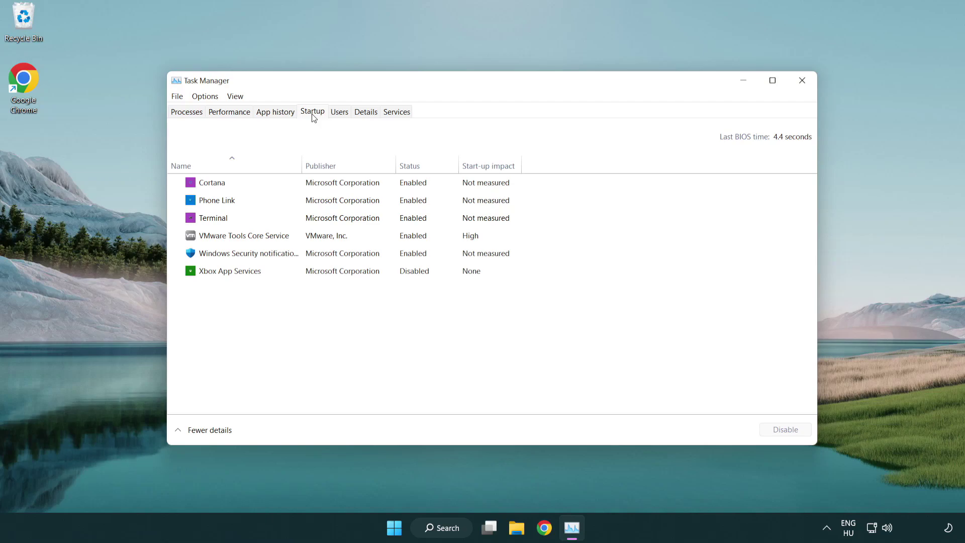
left_click(316, 219)
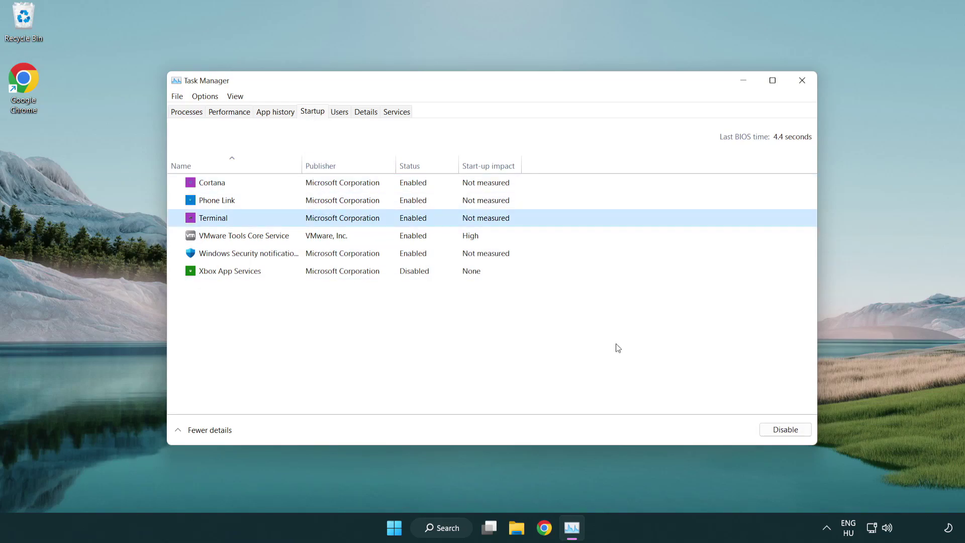
left_click(775, 430)
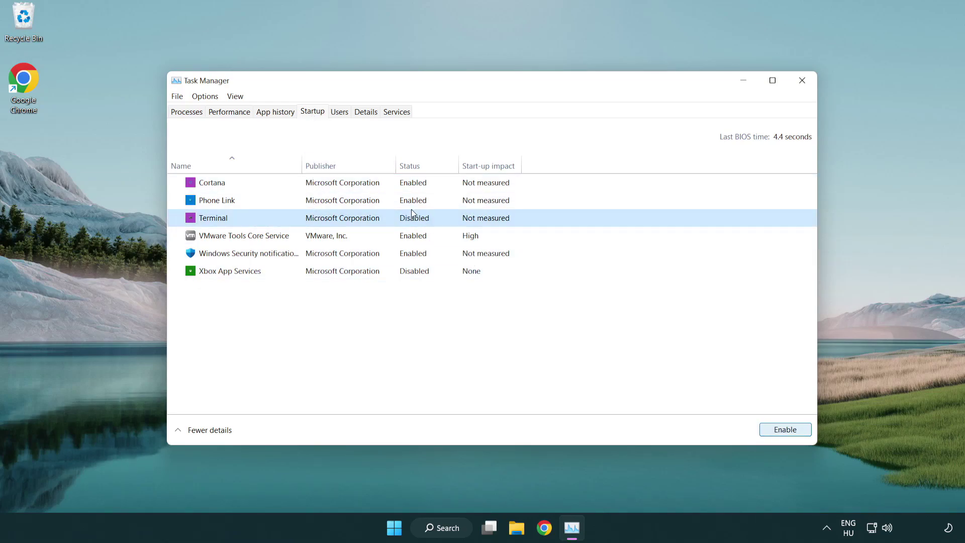
Step: Disable Phone Link, Cortana and the Windows Security notification entry at startup, and close Task Manager
left_click(402, 202)
left_click(785, 430)
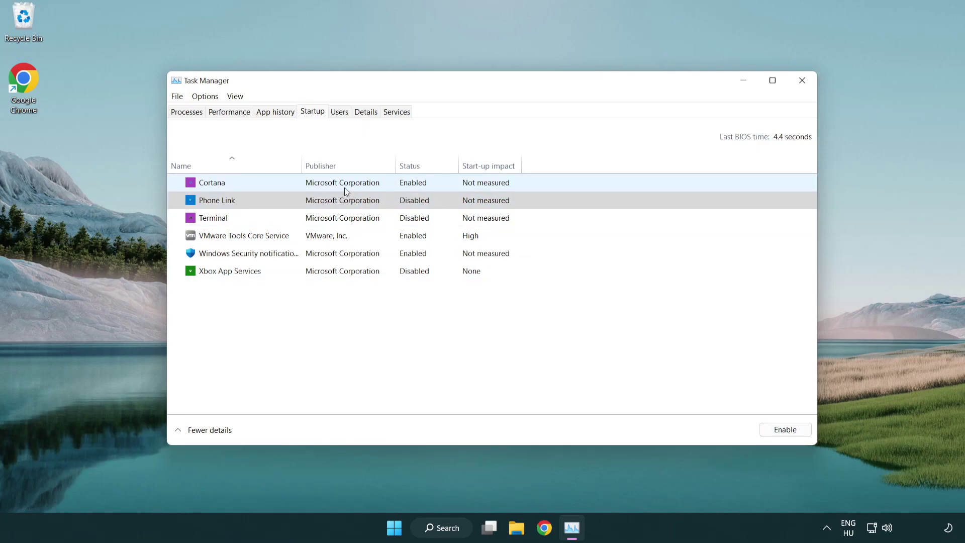
left_click(344, 188)
left_click(784, 431)
left_click(463, 260)
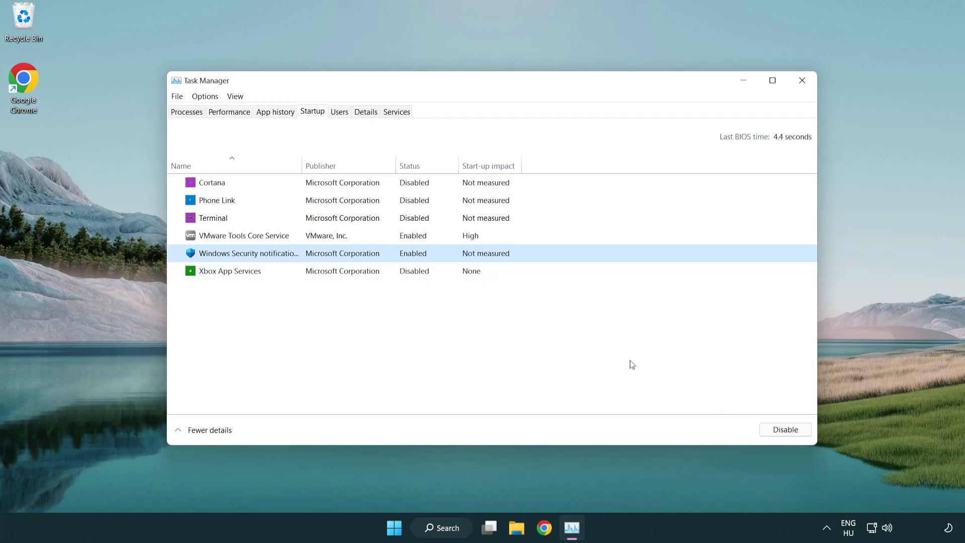
left_click(786, 430)
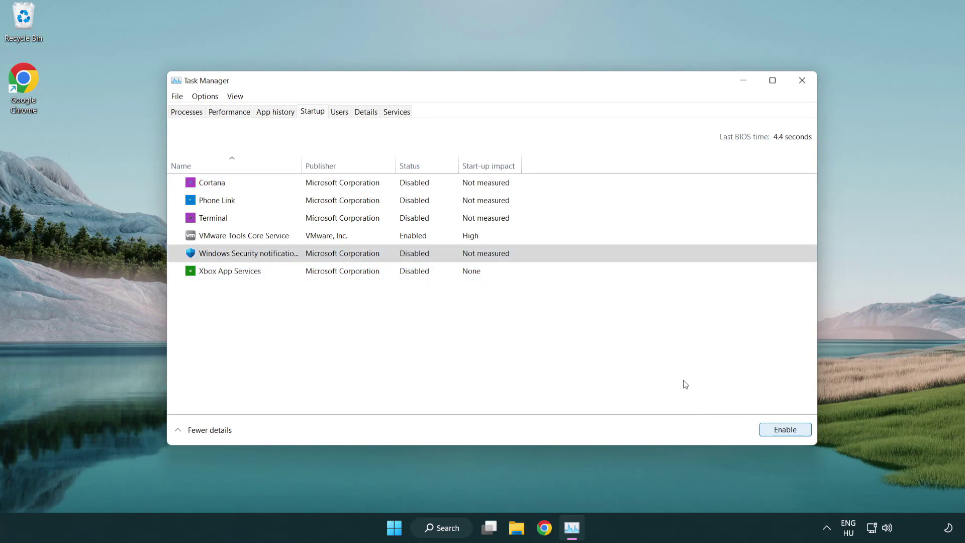
left_click(805, 87)
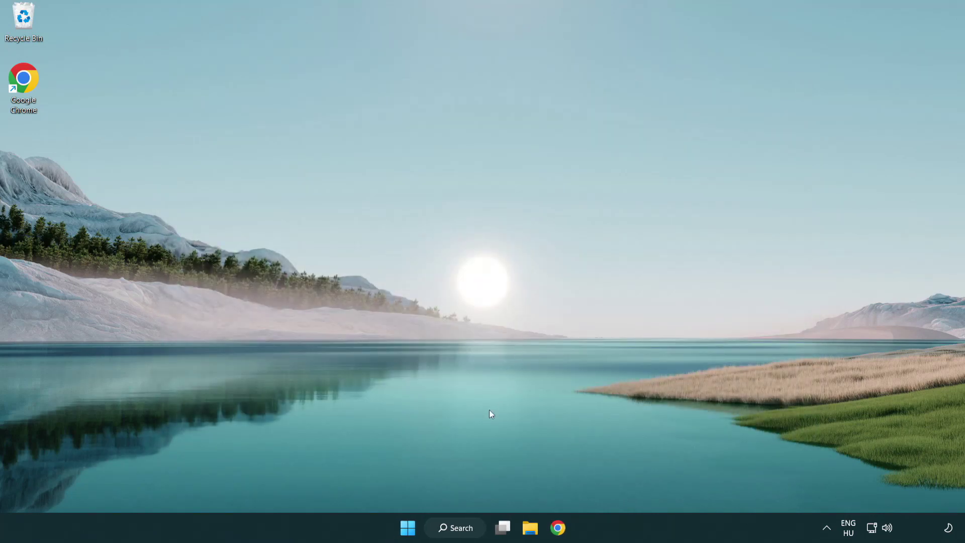
Step: Search Windows for cmd, run Command Prompt as administrator and move its window nearer the middle of the desktop
left_click(451, 526)
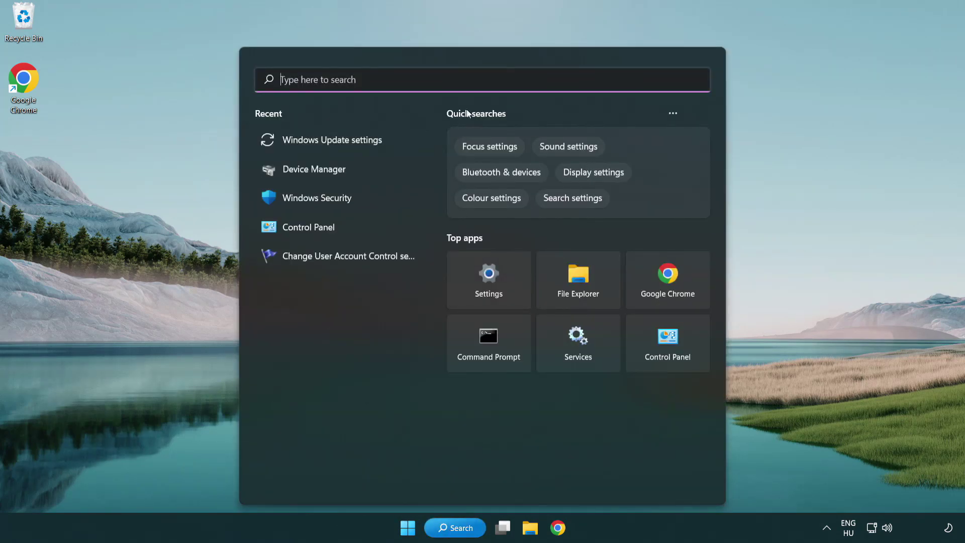
type("cmd")
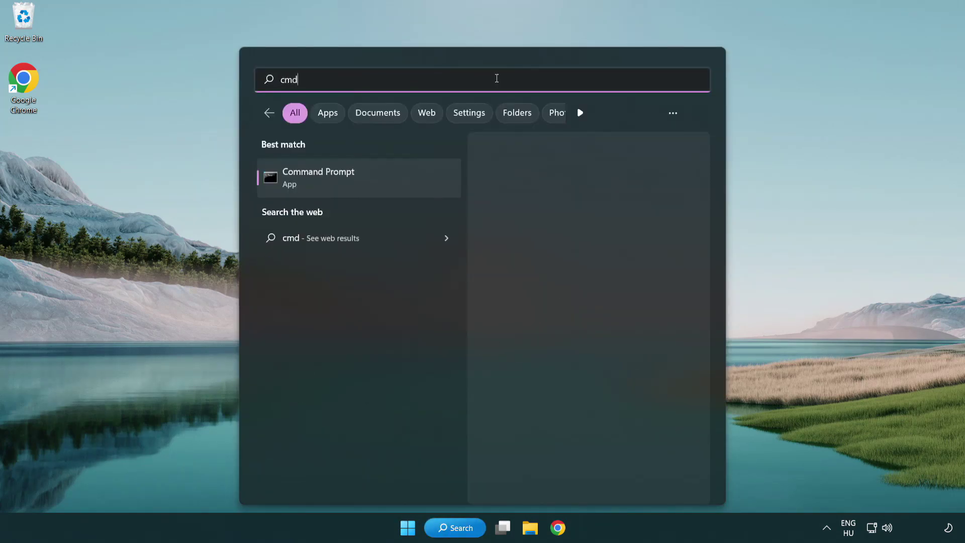
right_click(370, 184)
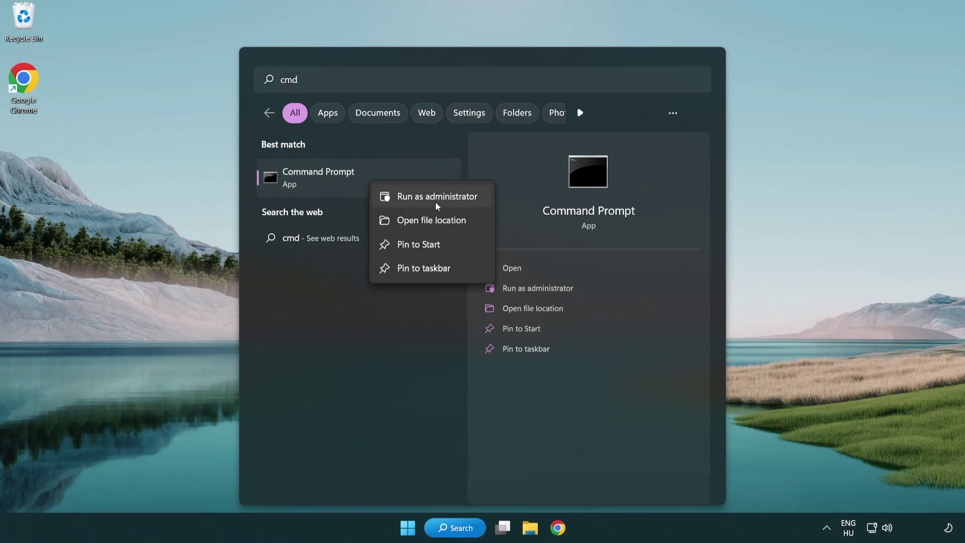
left_click(436, 197)
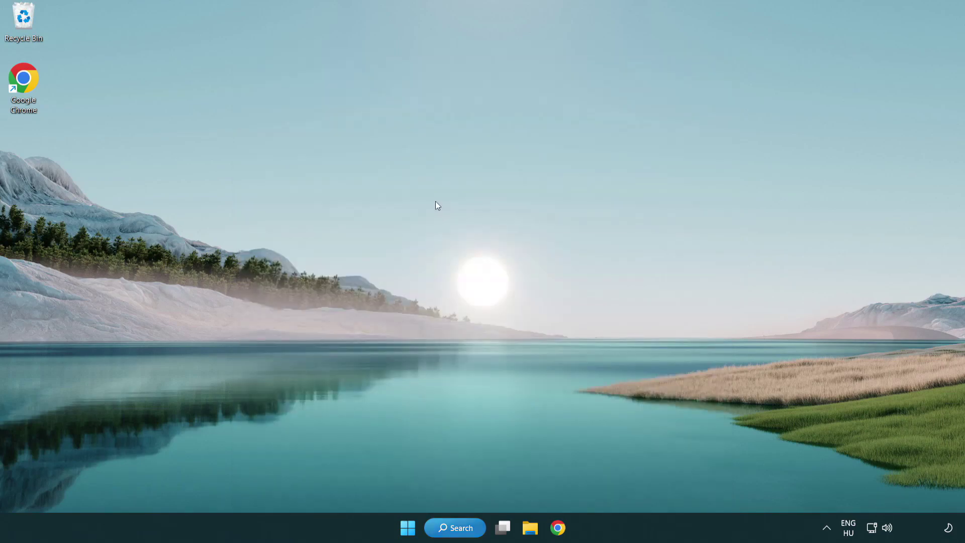
left_click_drag(344, 57, 486, 98)
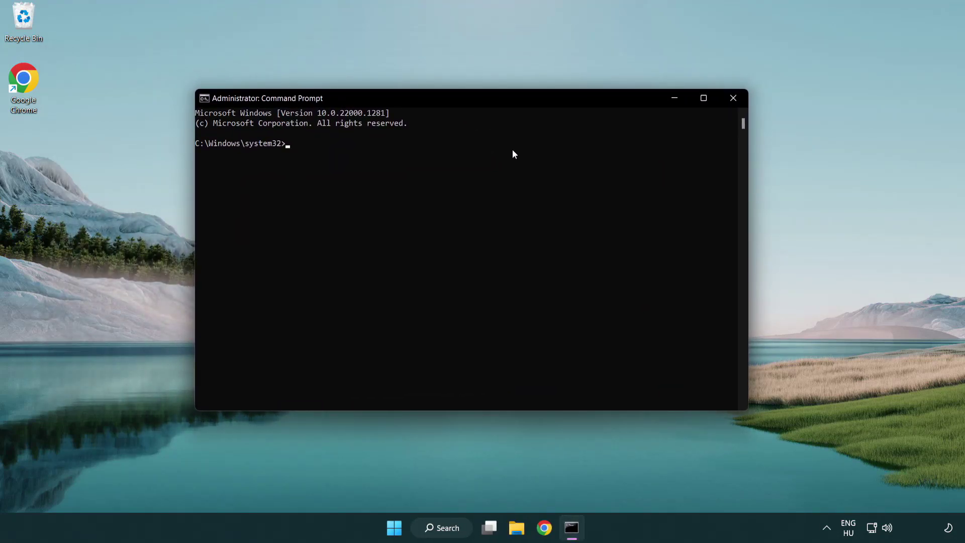
Step: Scan the Windows system files with sfc /scannow and close Command Prompt once the scan is complete
type("sfc /scannow")
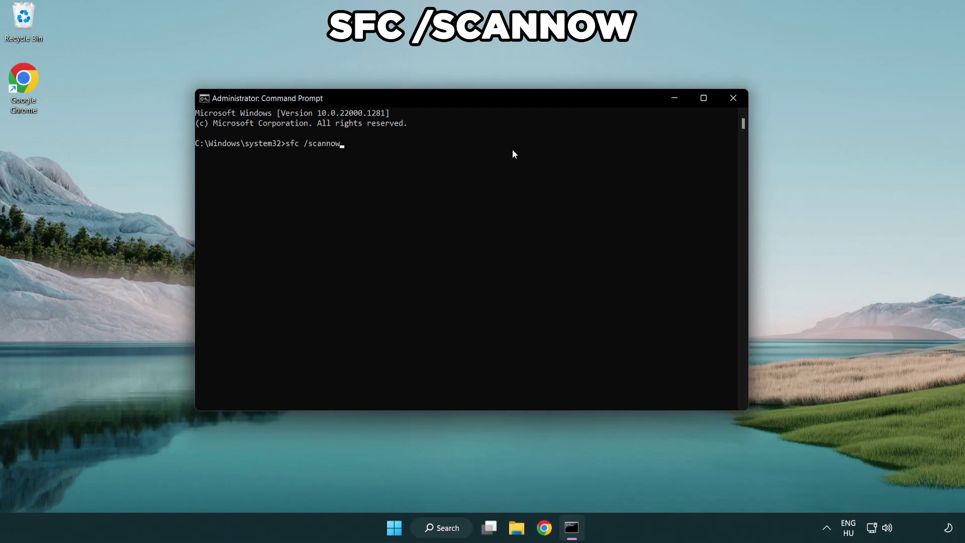
key("Return")
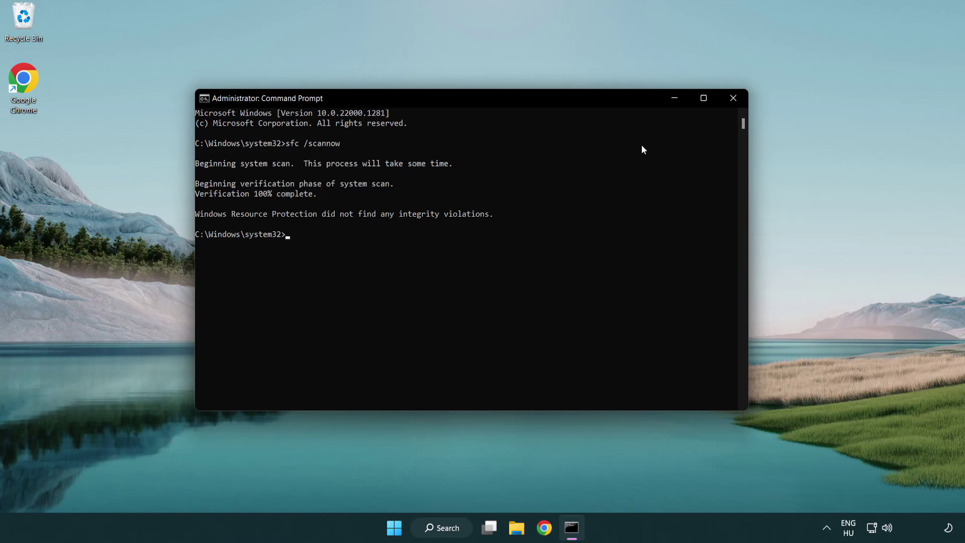
left_click(737, 101)
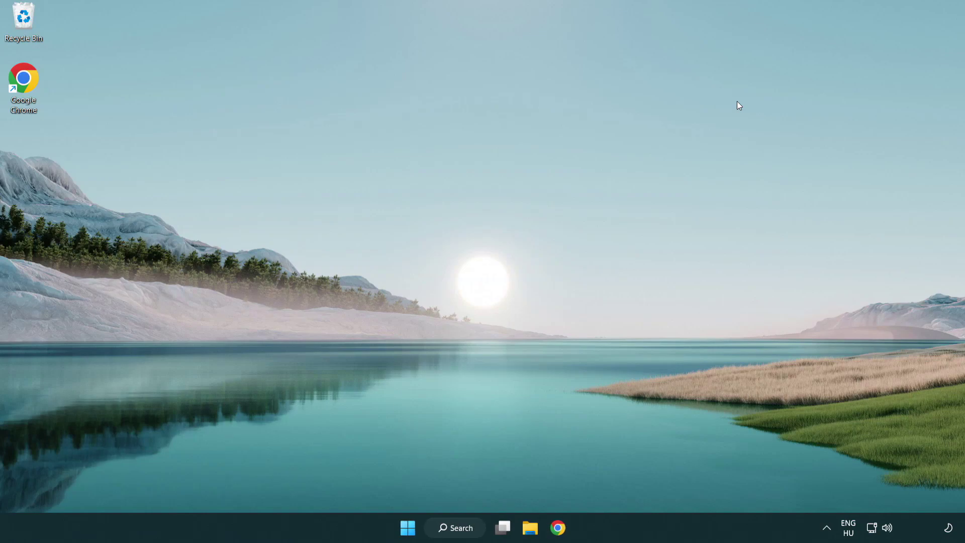
key("super")
left_click(639, 483)
Step: Search Windows for security and open the Windows Security app
left_click(461, 532)
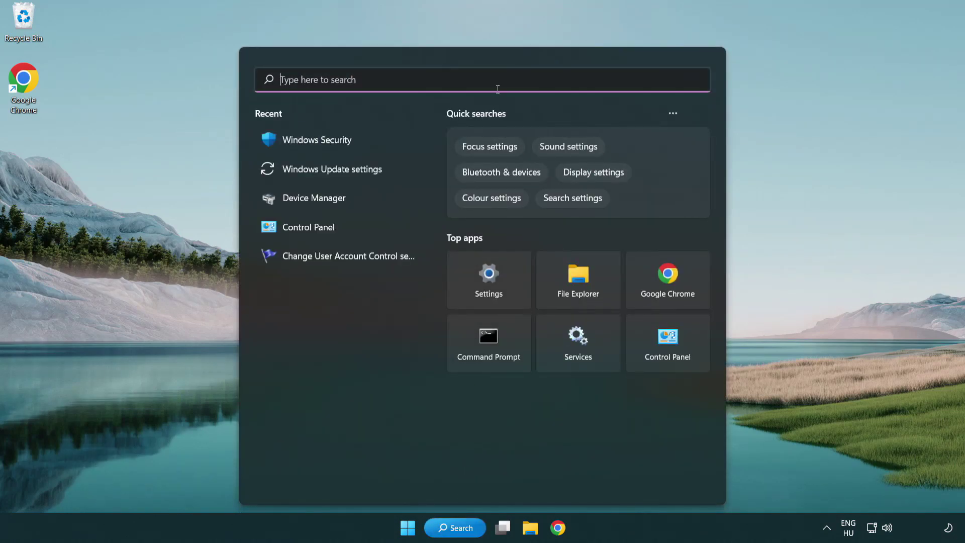
type("sec")
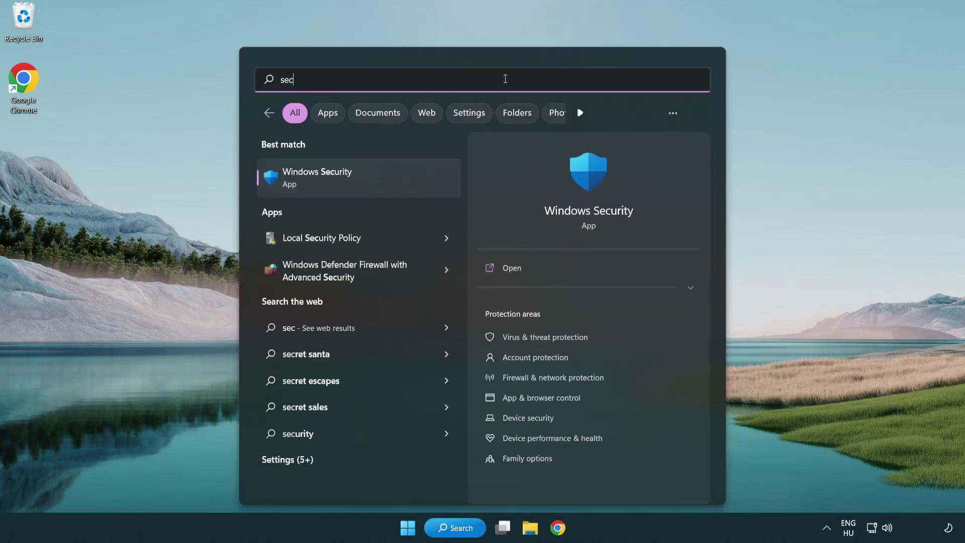
type("urity")
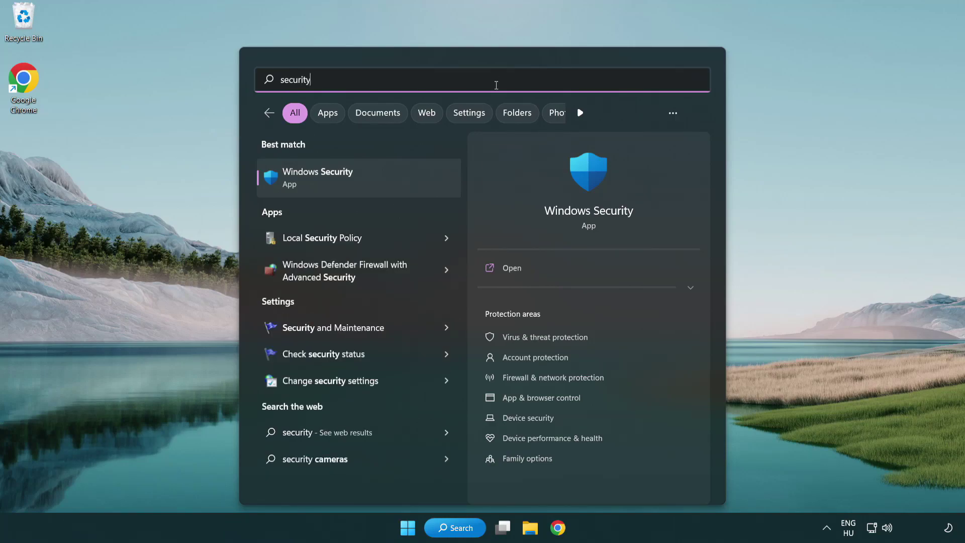
left_click(395, 184)
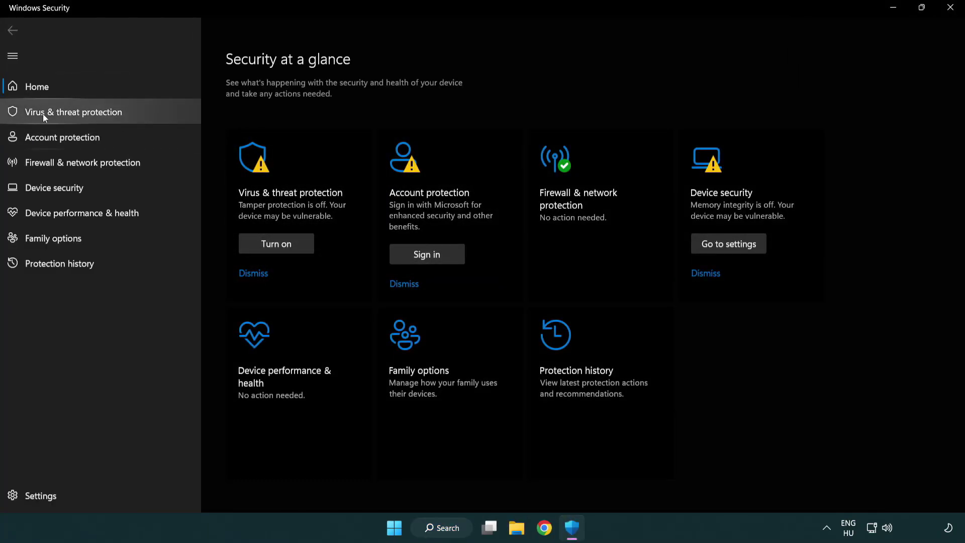
Step: Open the list of Microsoft Defender Antivirus exclusions within the virus and threat protection settings
left_click(146, 113)
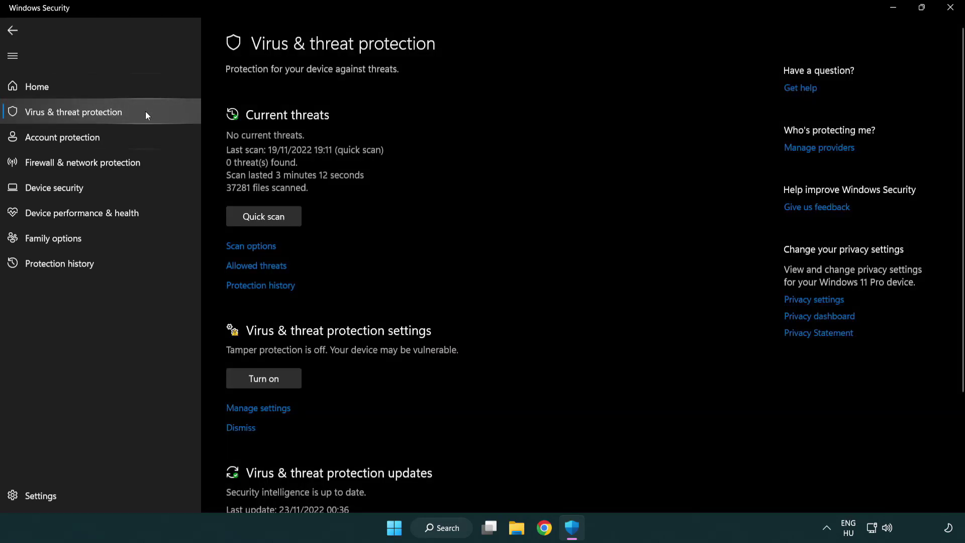
scroll(284, 280, "down", 1)
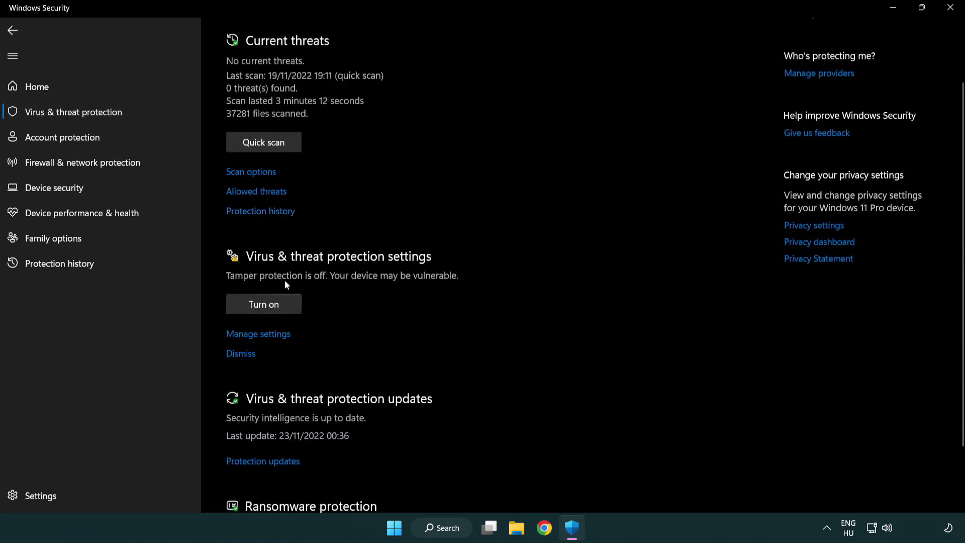
left_click(257, 335)
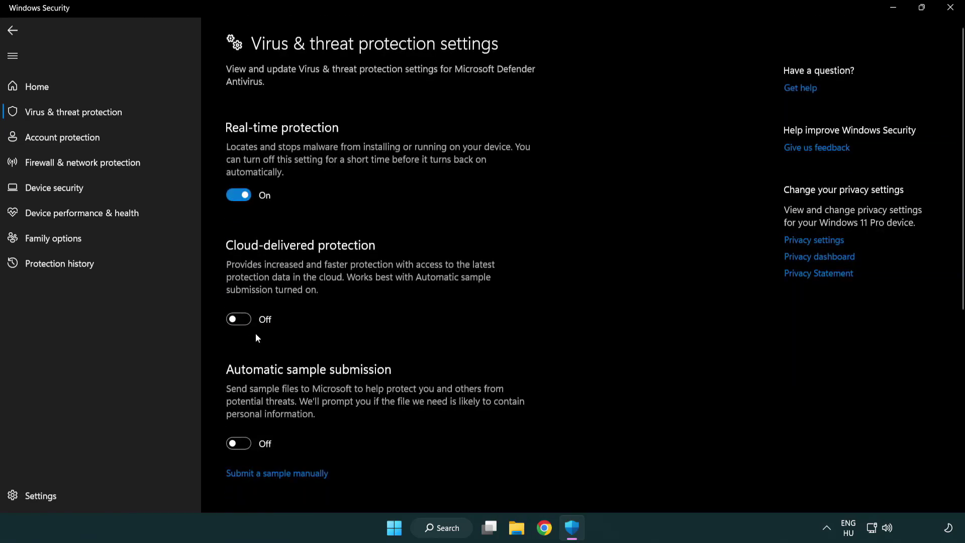
scroll(258, 336, "down", 5)
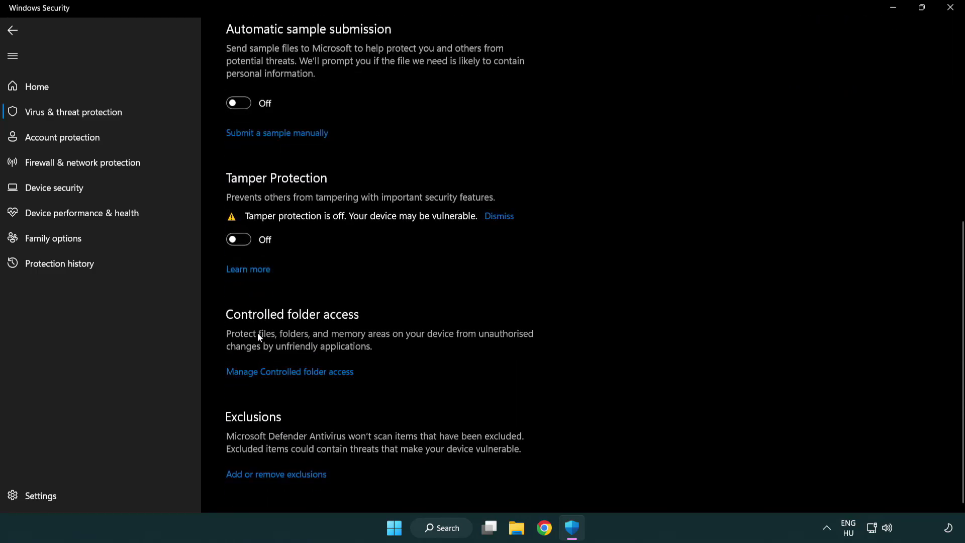
left_click(280, 478)
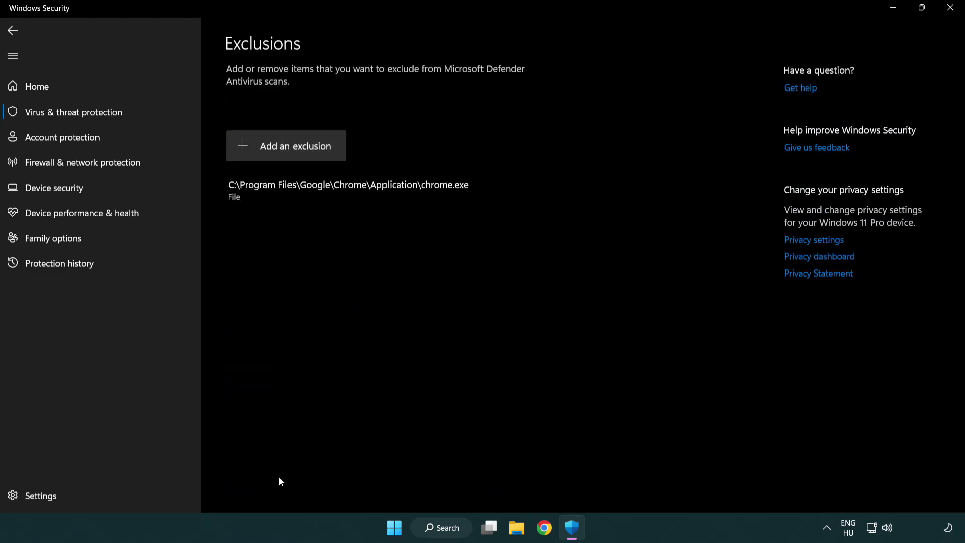
Step: Add the NOT WORKING APP file from its folder in C: Program Files (x86) as a file exclusion, and close Windows Security
left_click(291, 152)
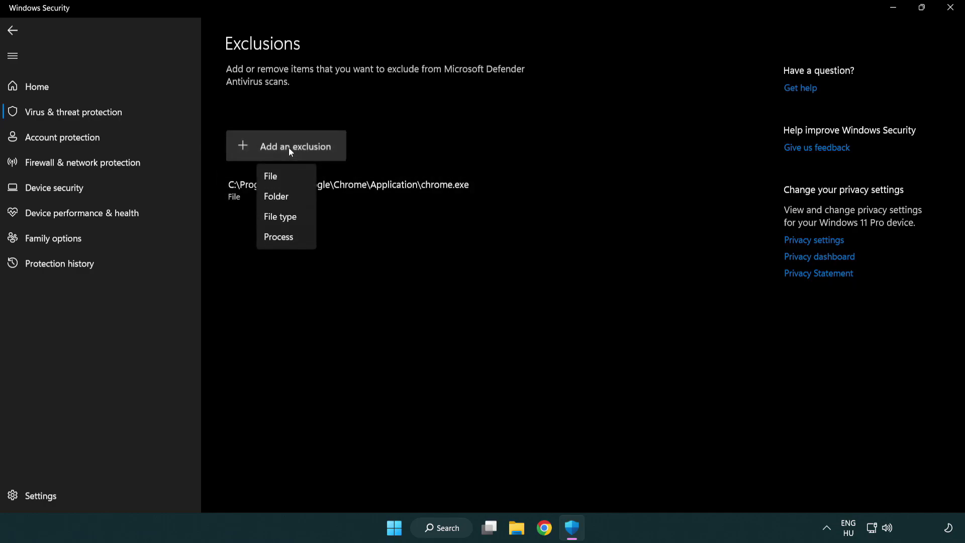
left_click(291, 177)
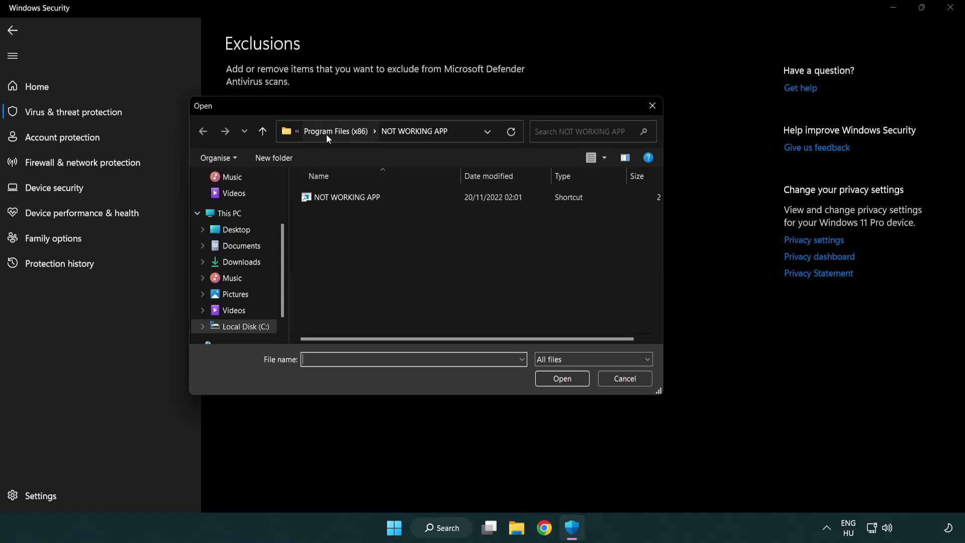
left_click(327, 134)
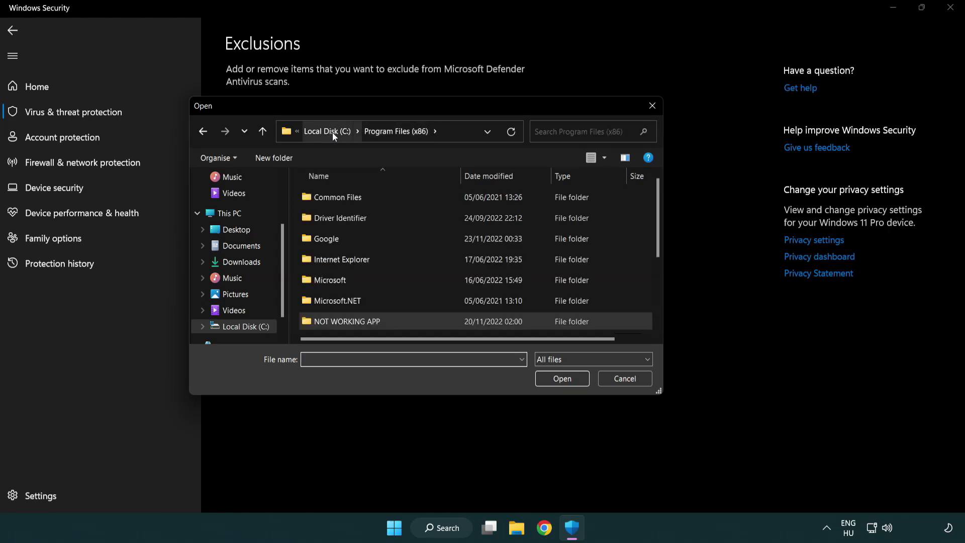
left_click(333, 132)
left_click(327, 134)
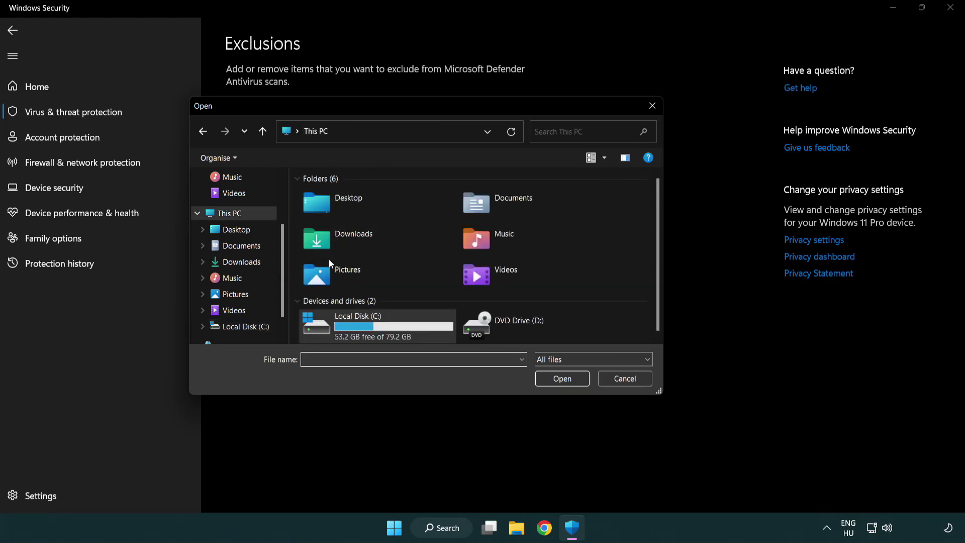
double_click(352, 332)
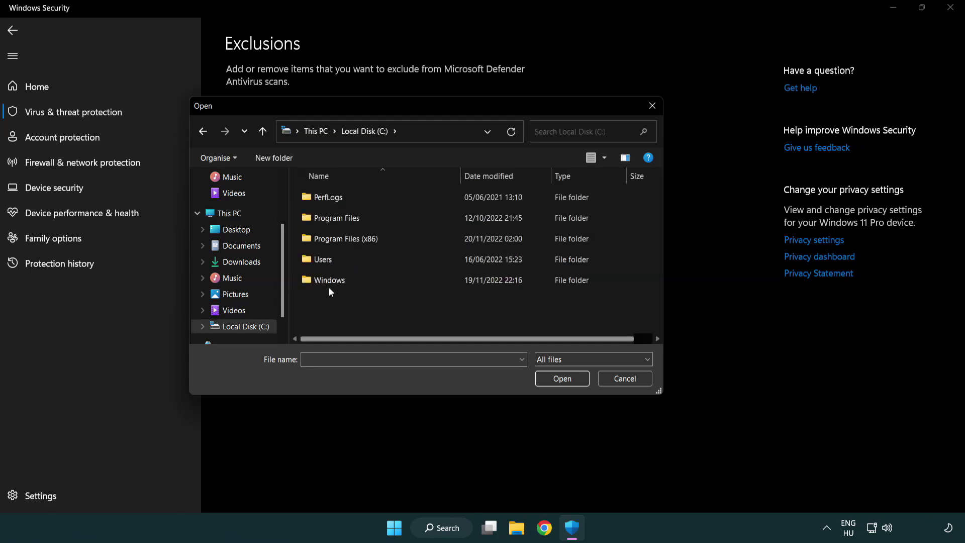
double_click(354, 241)
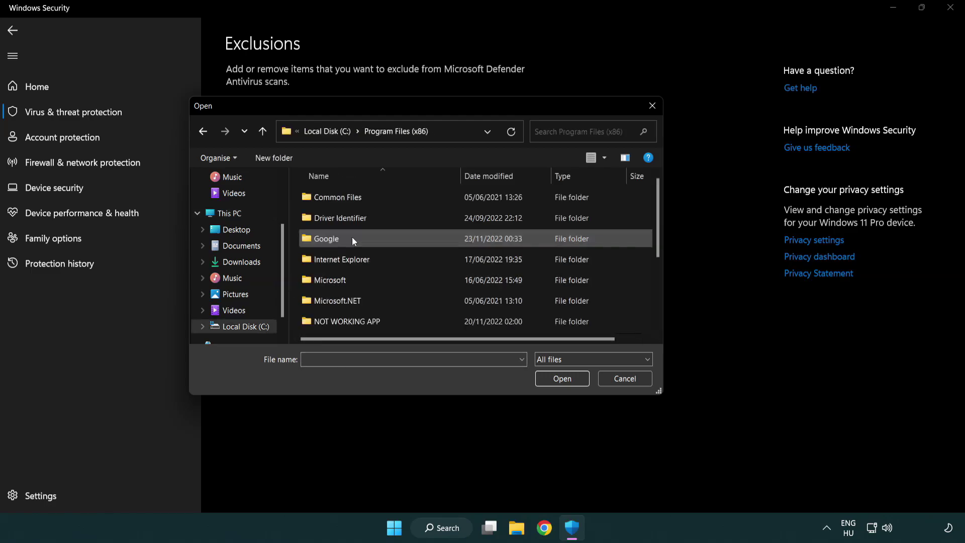
double_click(360, 322)
left_click(342, 198)
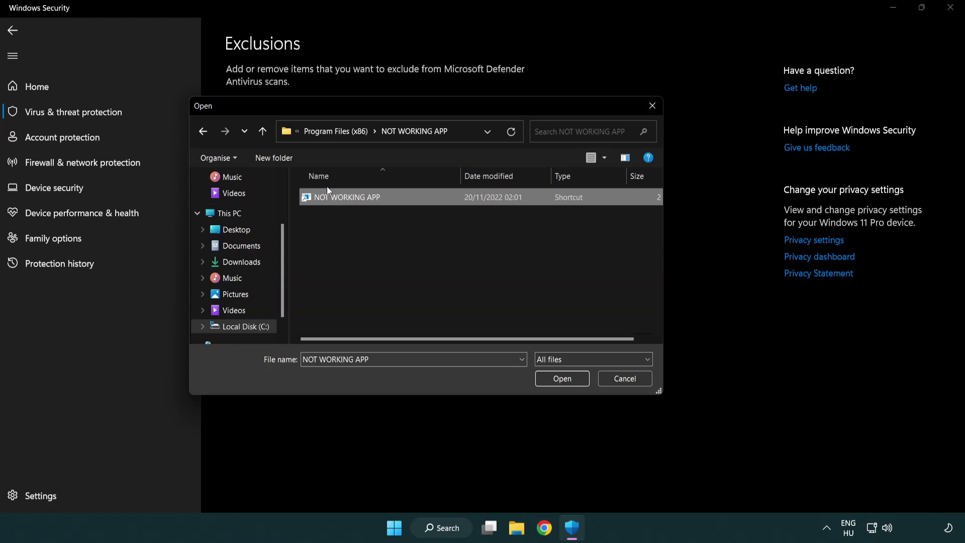
left_click(562, 382)
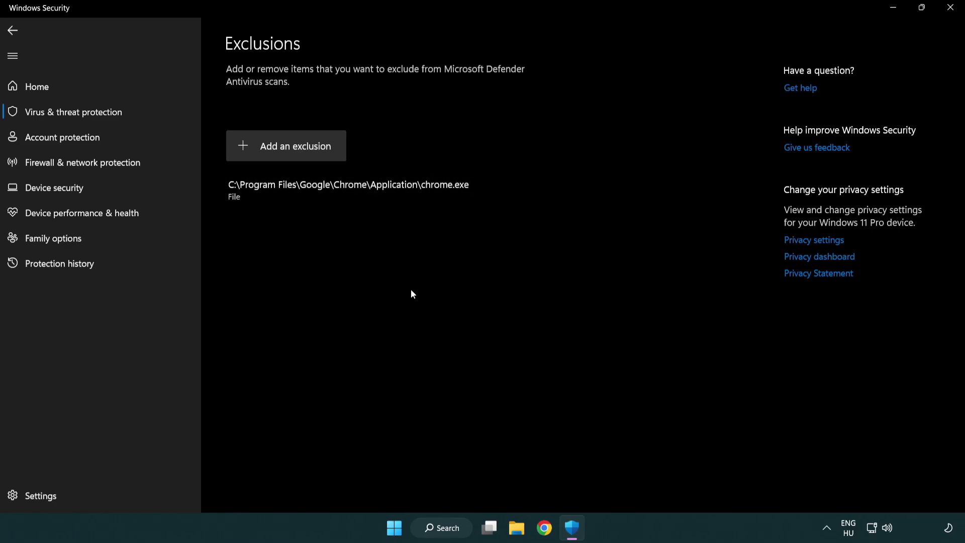
left_click(952, 16)
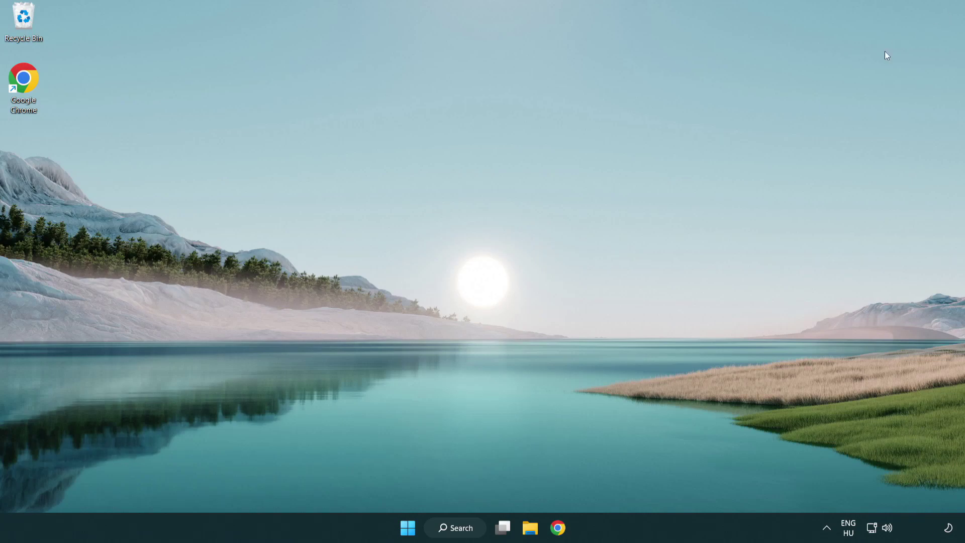
Step: Restart the computer
left_click(407, 533)
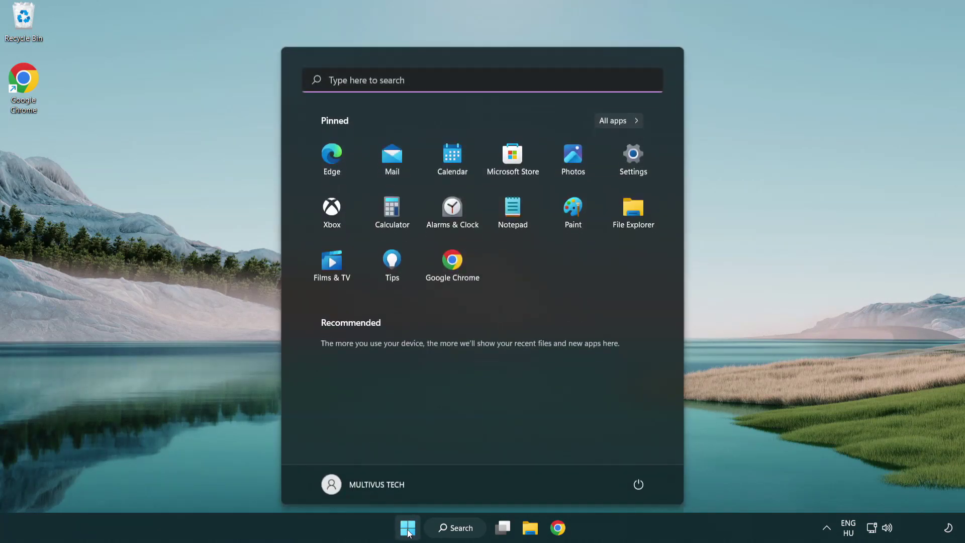
left_click(644, 483)
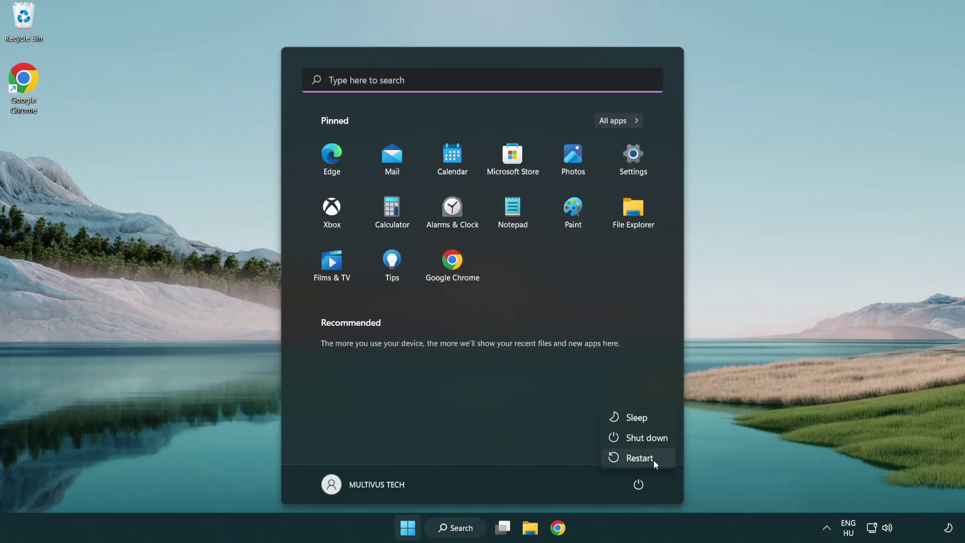